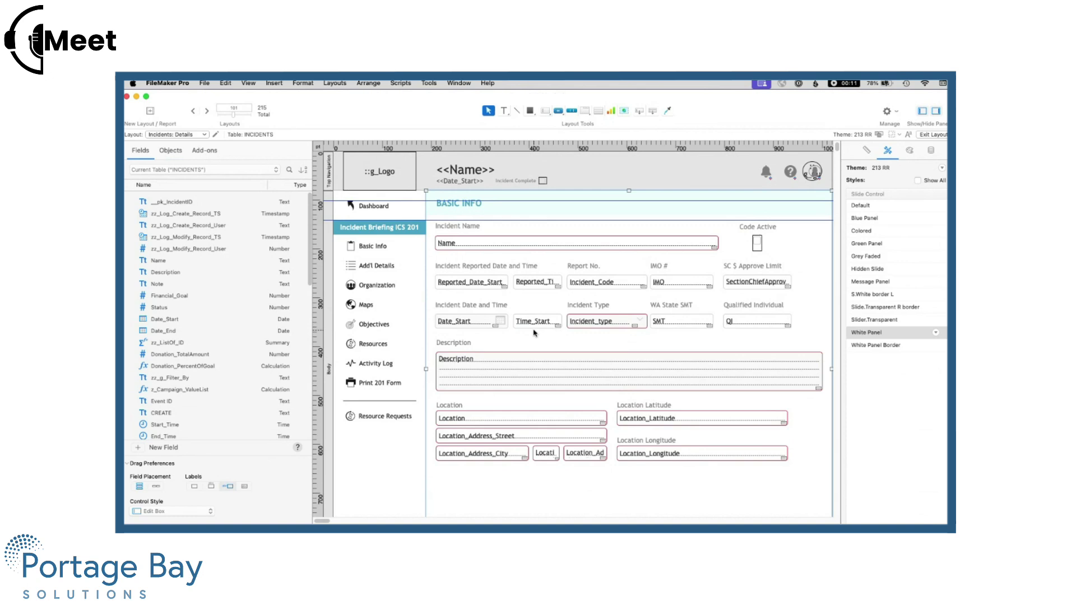
Compare the edit box styles assigned to the Time_Start and Description fields
left_click(525, 324)
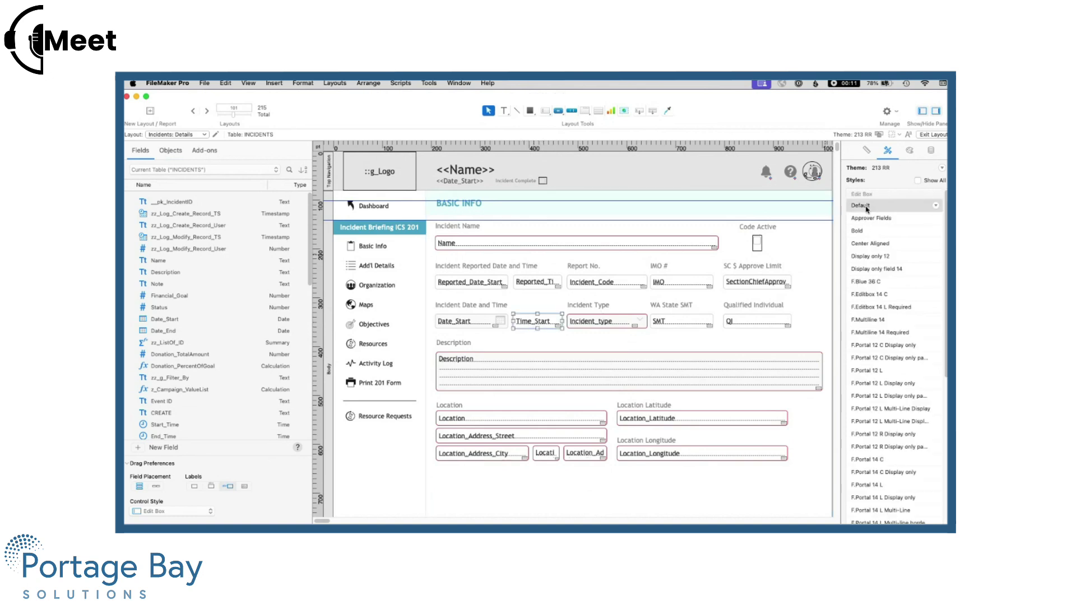
left_click(564, 372)
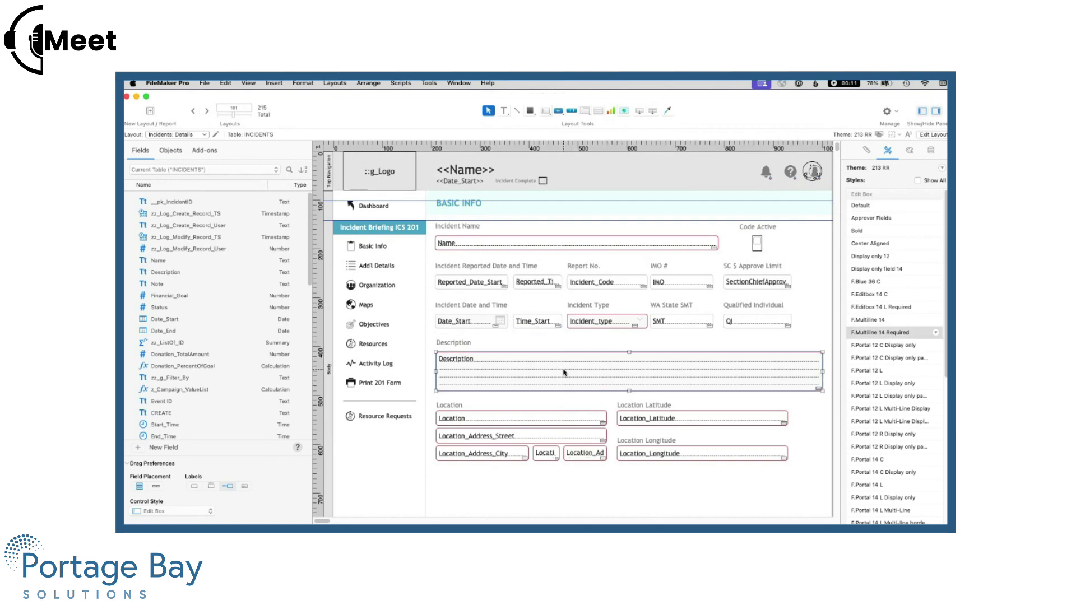
left_click(536, 321)
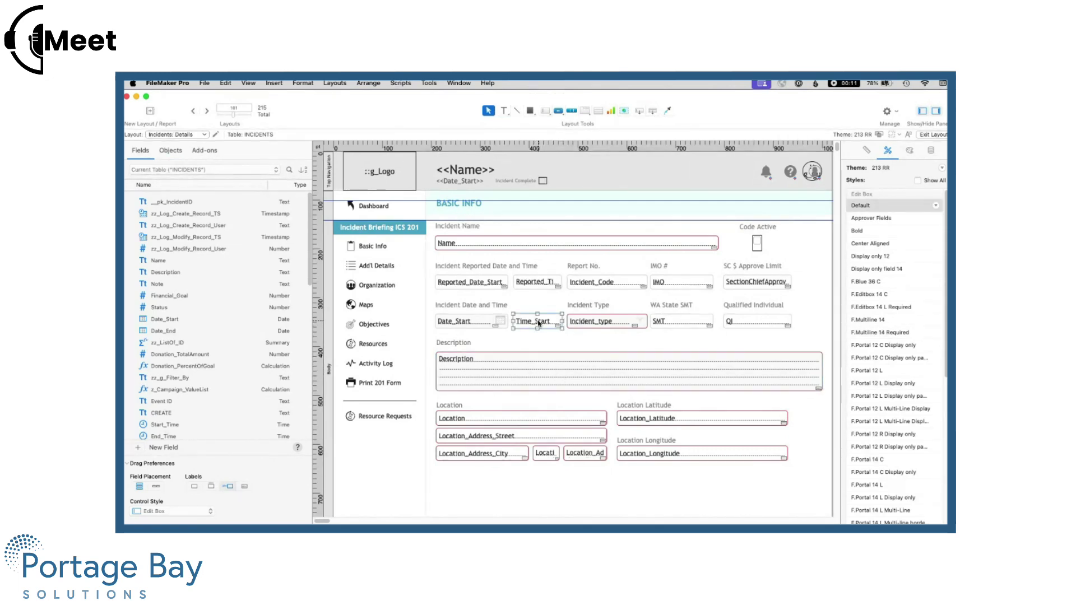
Compare the line, text and paragraph alignment formatting of the Time_Start and Description fields
left_click(909, 150)
scroll(902, 492, "down", 4)
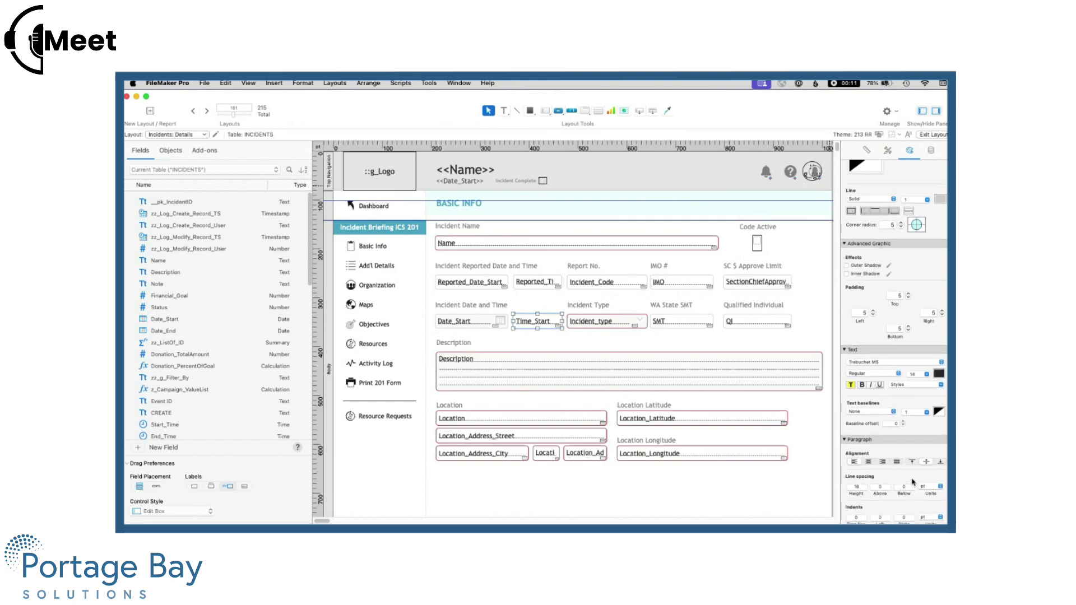
left_click(621, 379)
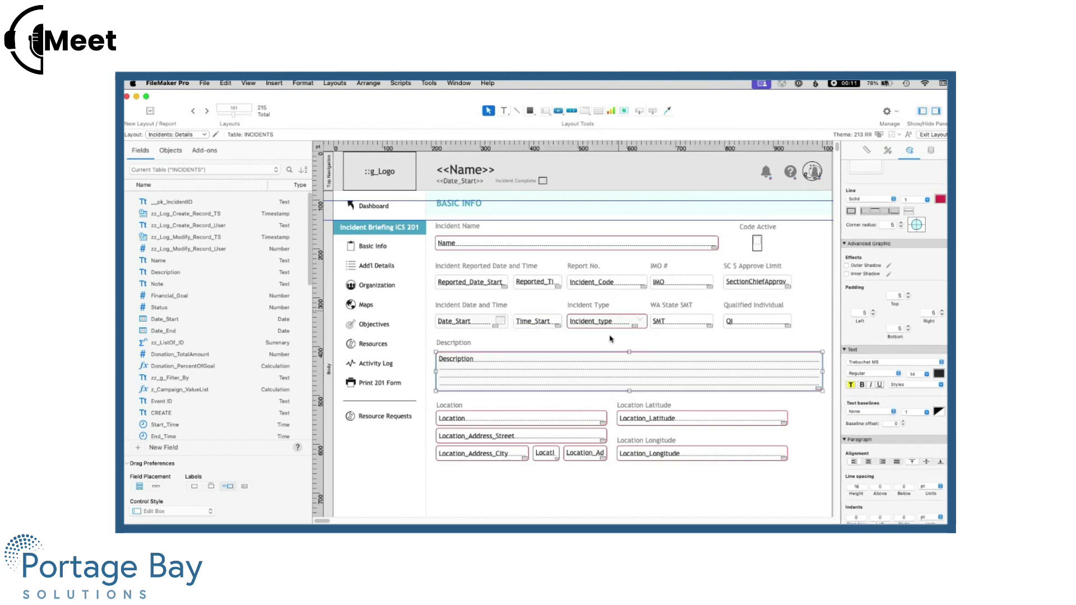
left_click(912, 462)
left_click(887, 151)
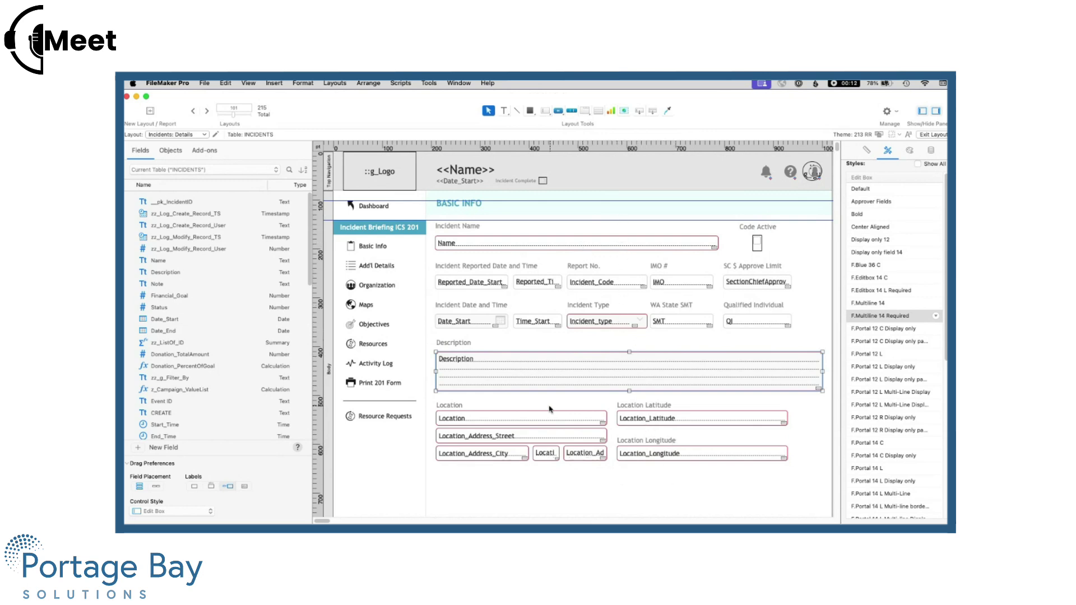
Check the styles assigned to the slide panel and the Date_Start and Reported_Date_Start fields
left_click(624, 480)
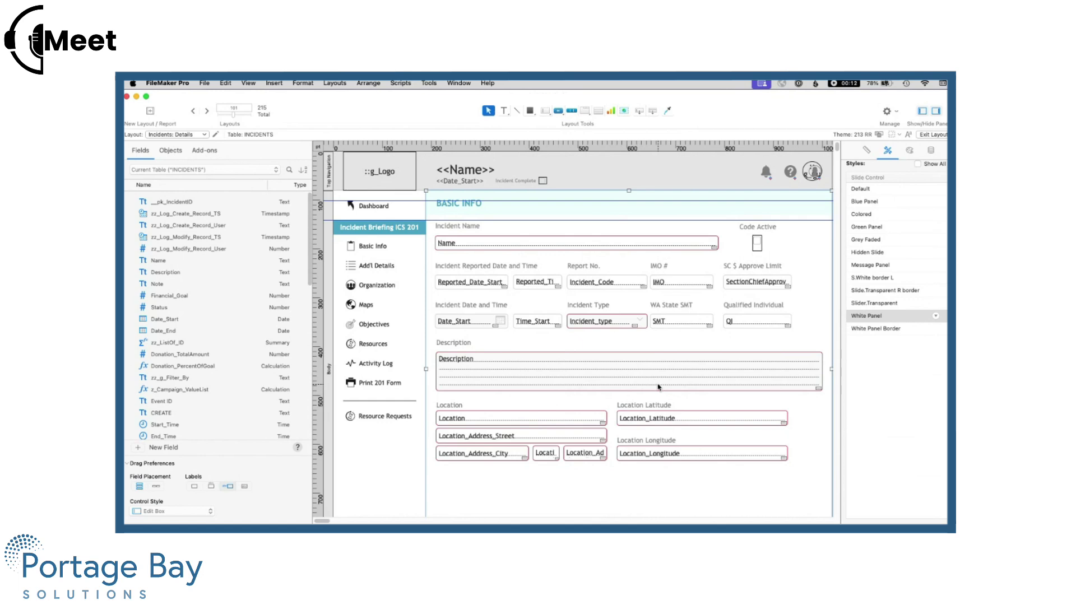
left_click(486, 324)
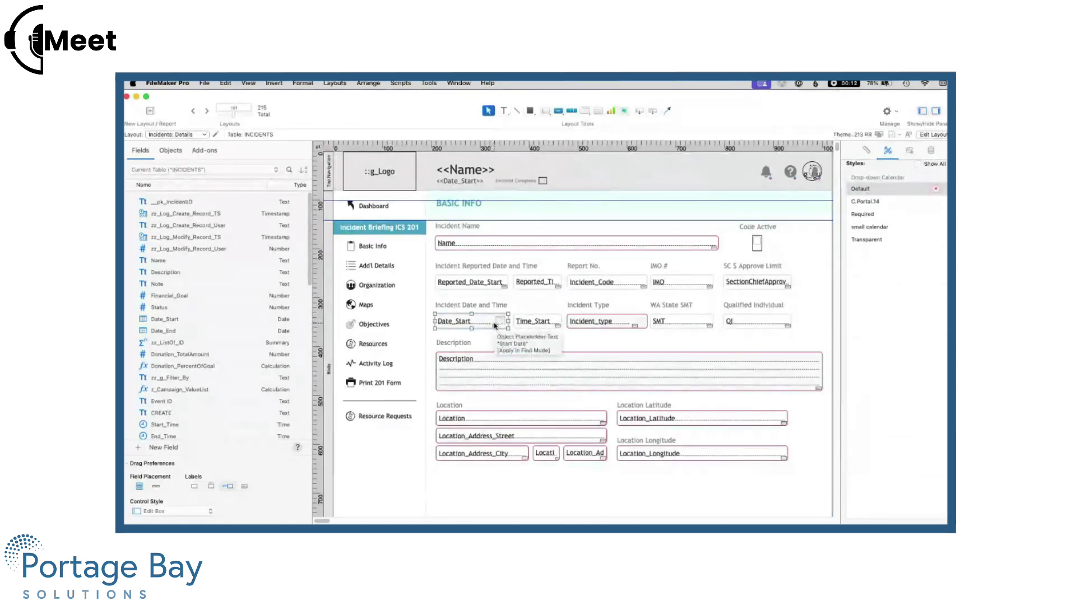
left_click(481, 286)
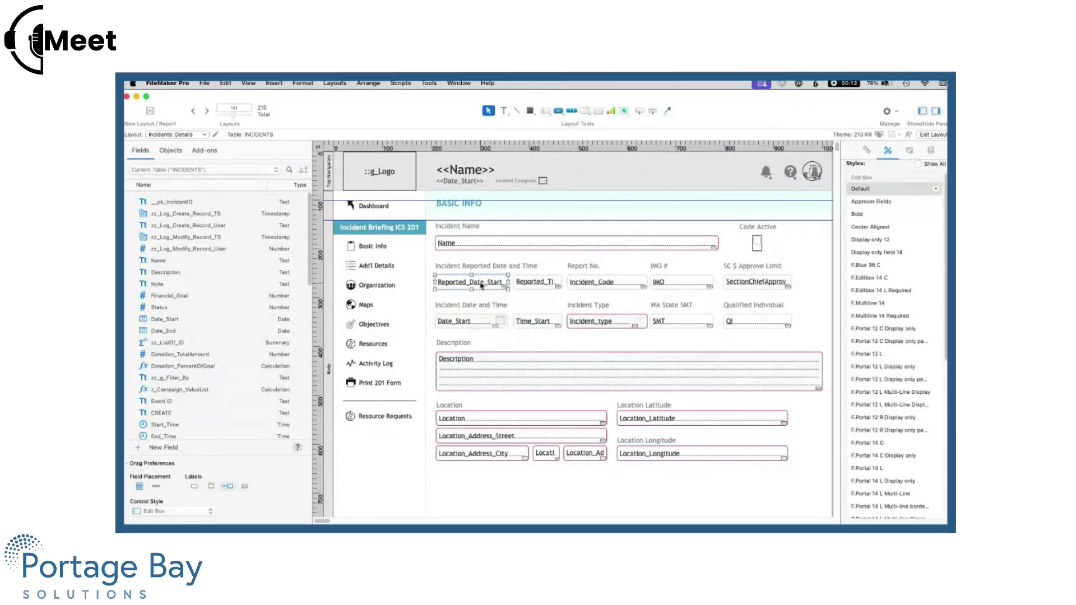
left_click(481, 326)
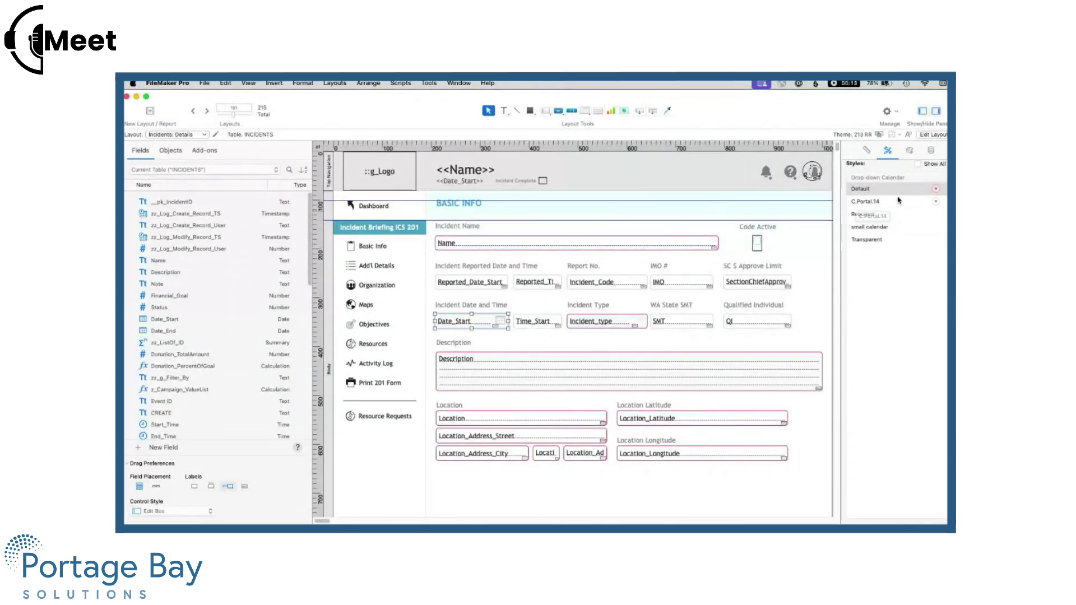
Compare the text styles of the Incident Type label, the BASIC INFO banner, and the Name and Date_Start header text
left_click(601, 308)
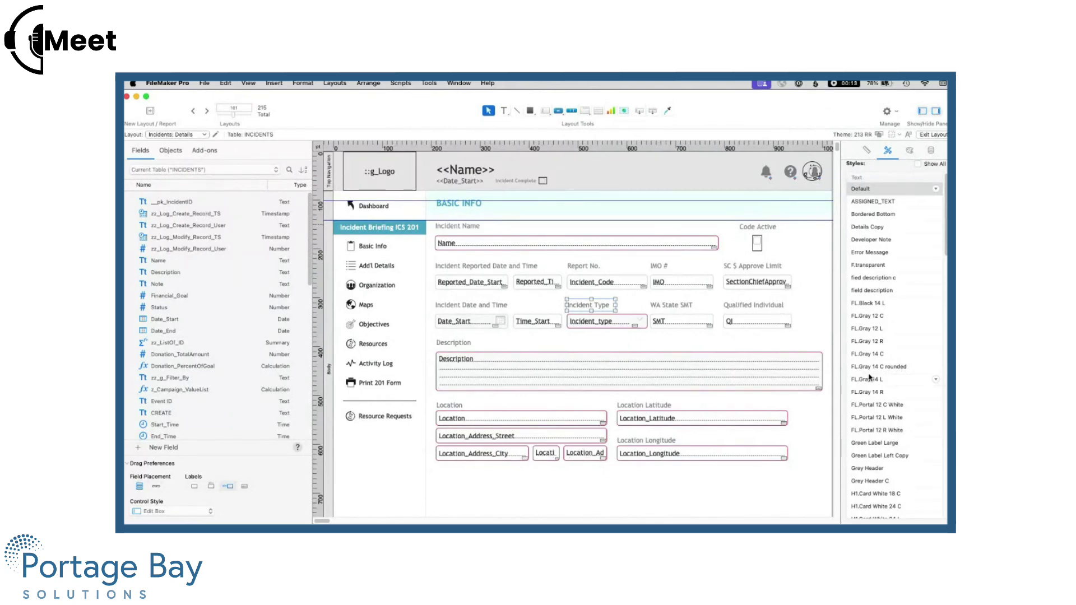
scroll(882, 410, "down", 5)
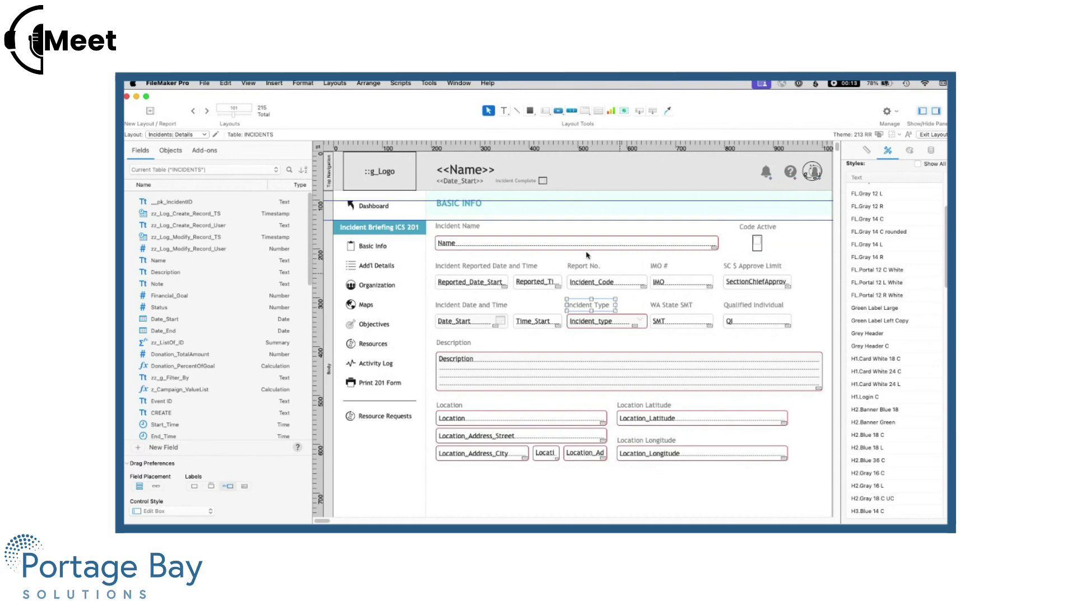
left_click(468, 209)
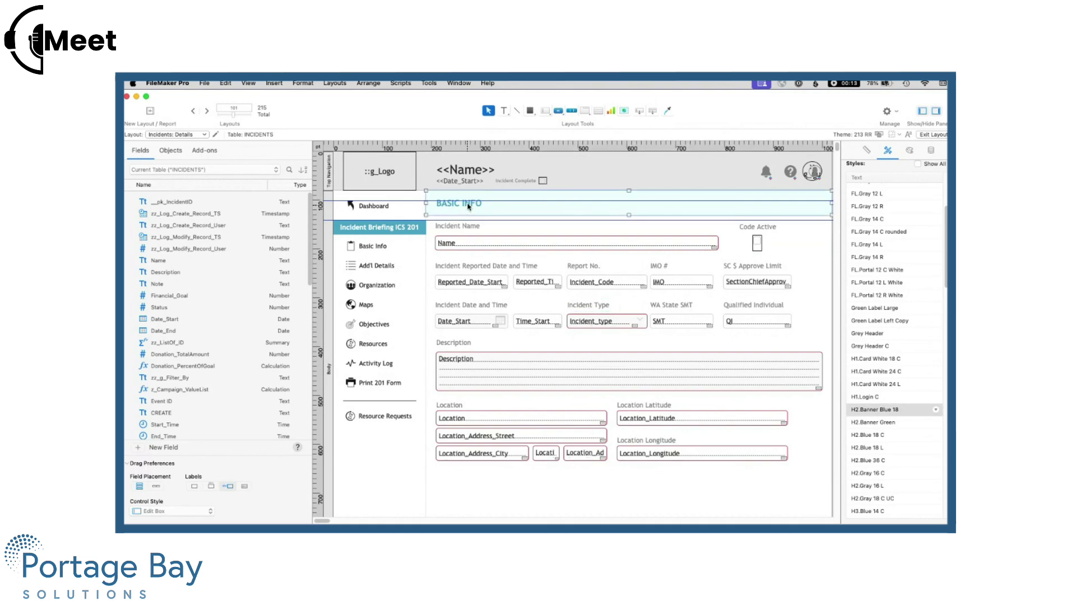
left_click(467, 171)
left_click(467, 183)
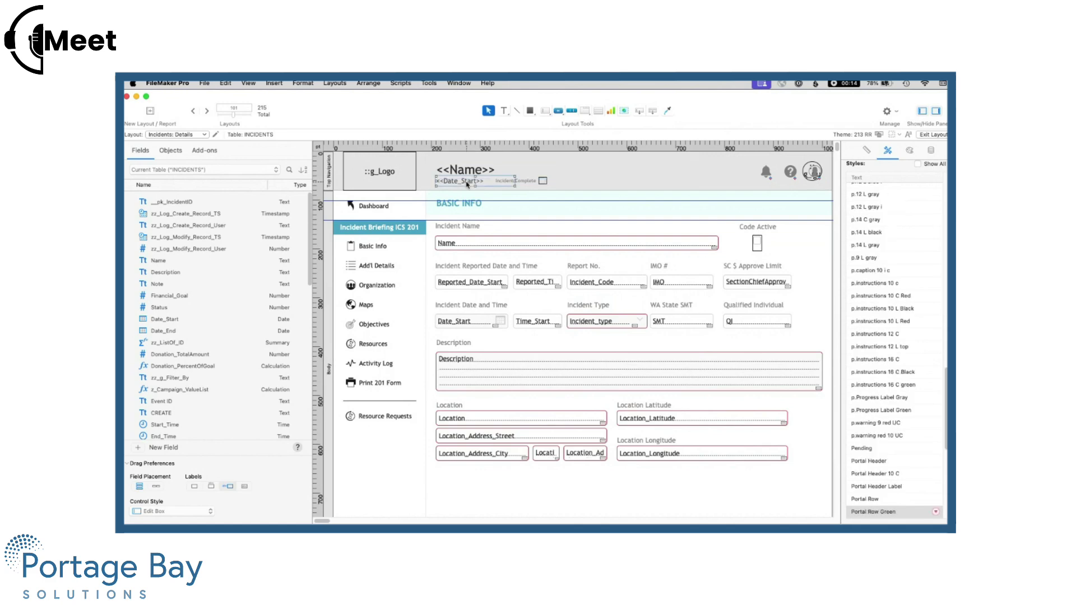
Examine the BASIC INFO banner's style among the H1 and H2 heading styles
left_click(468, 210)
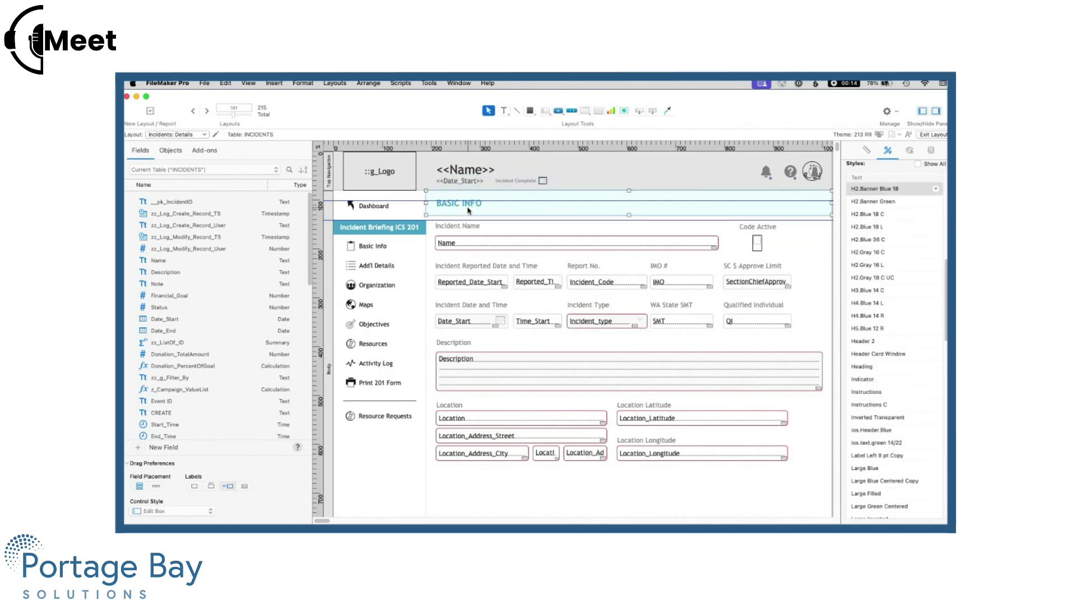
scroll(873, 301, "up", 3)
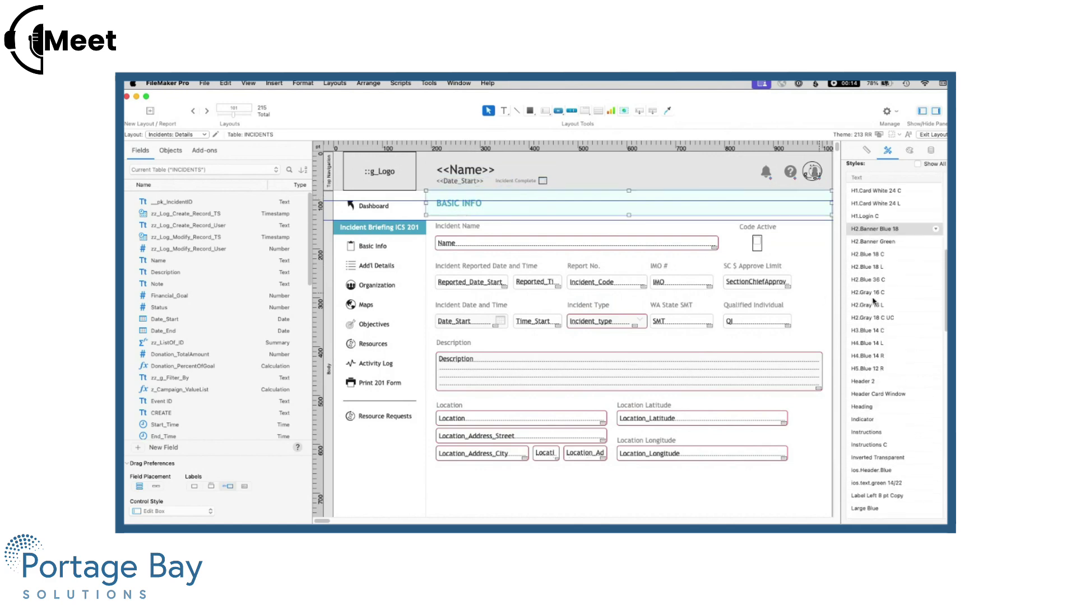
scroll(873, 301, "up", 3)
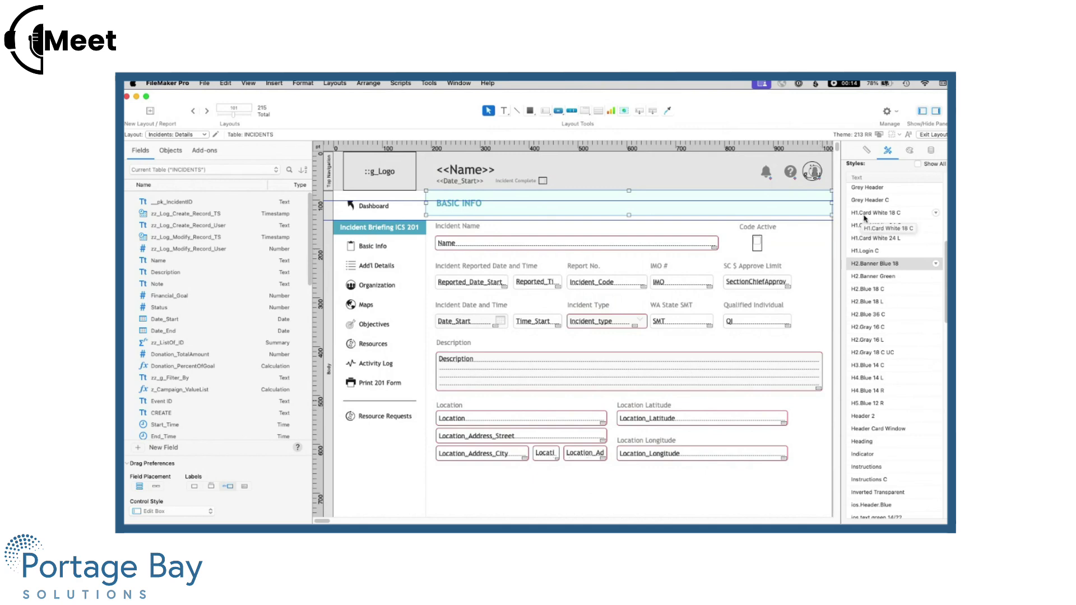
Open the Resources: New Request Card layout and check the style of its New Resource Request title
left_click(205, 136)
mouse_move(204, 179)
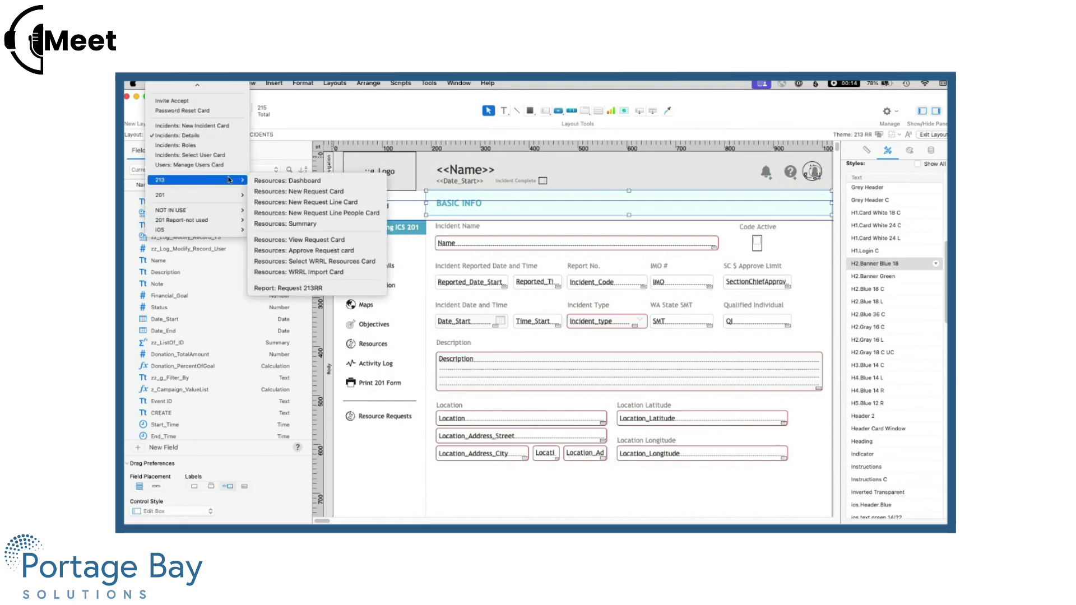
key("Escape")
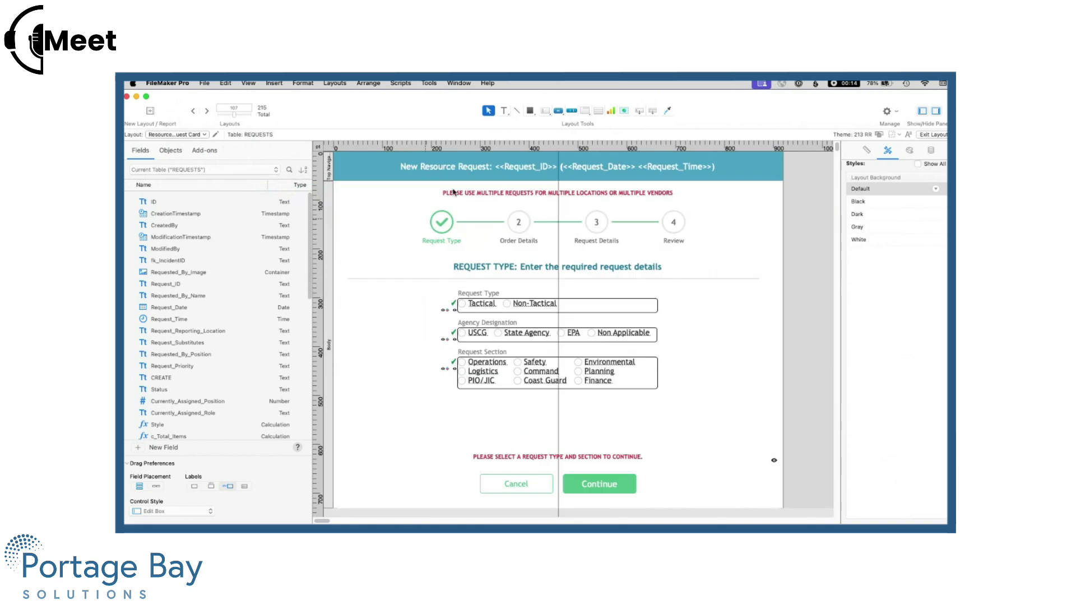
left_click(453, 169)
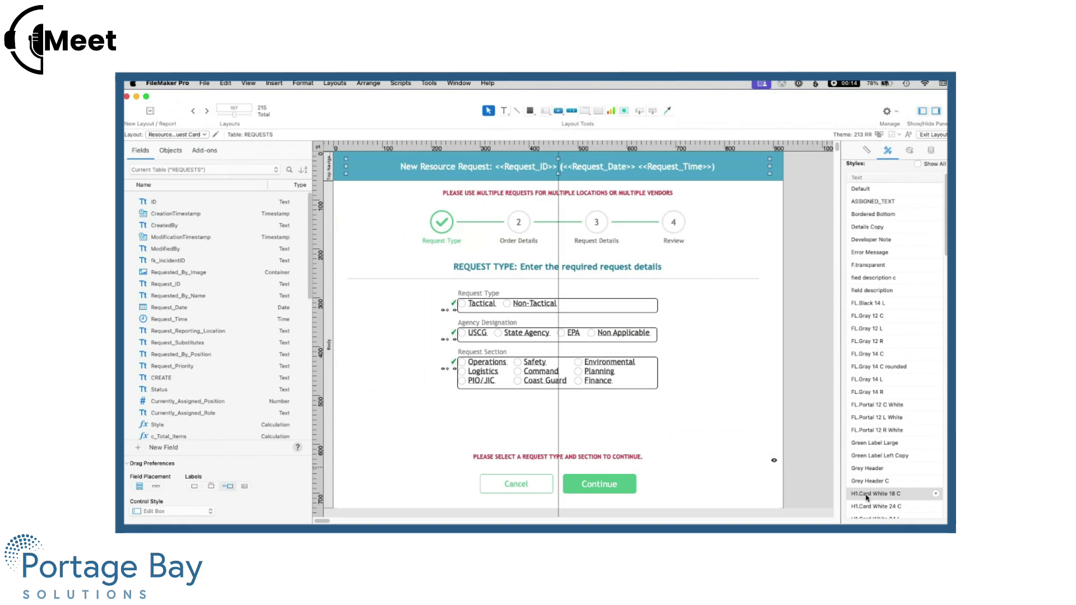
Return to the Incidents: Details layout and examine the style of the Name text in the header
left_click(202, 135)
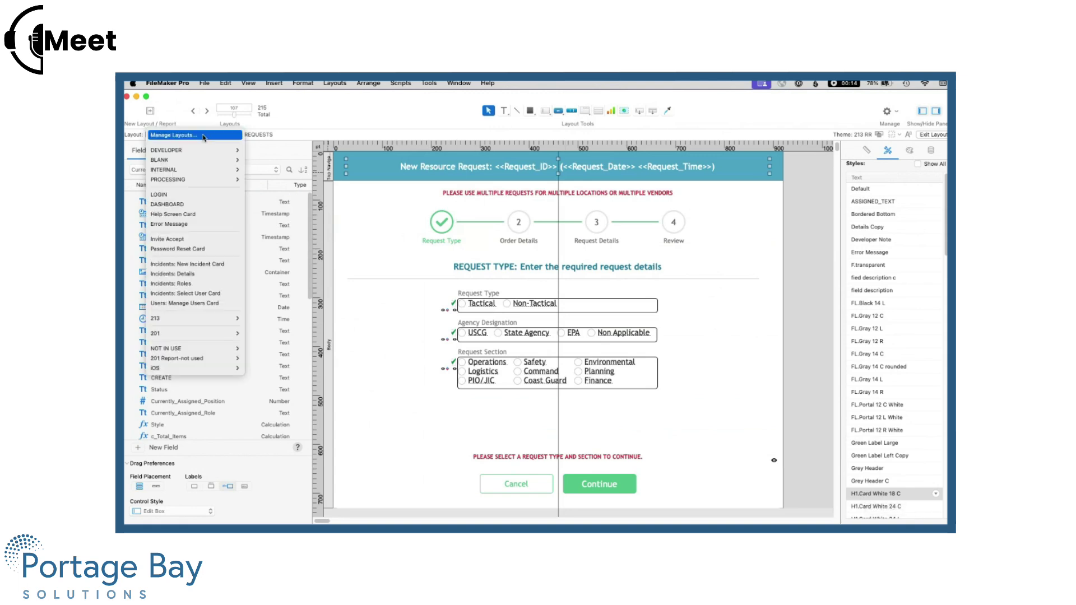
left_click(219, 274)
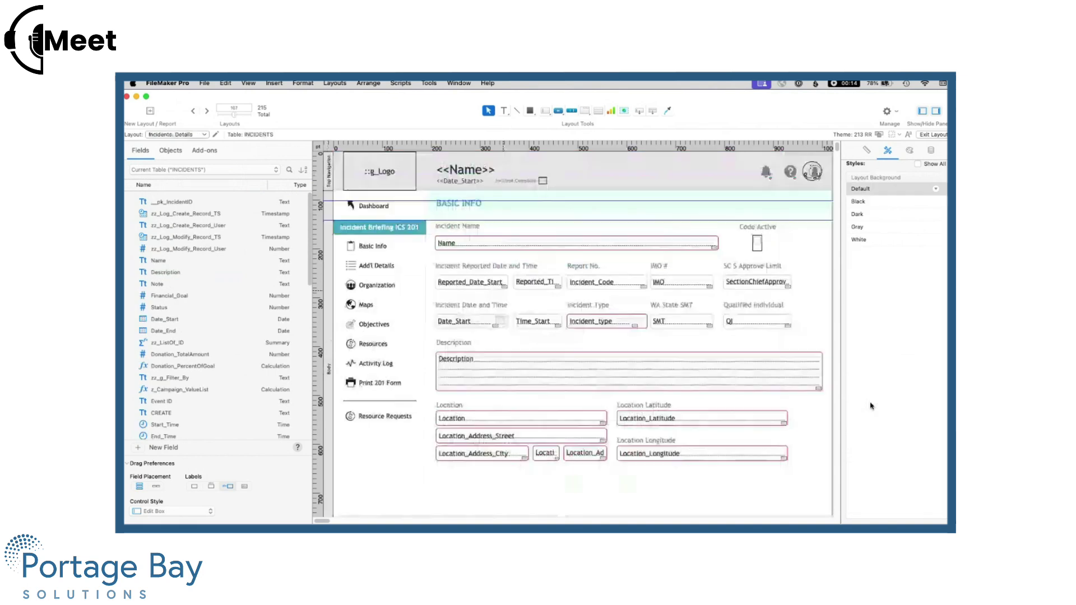
left_click(472, 171)
scroll(904, 401, "down", 1)
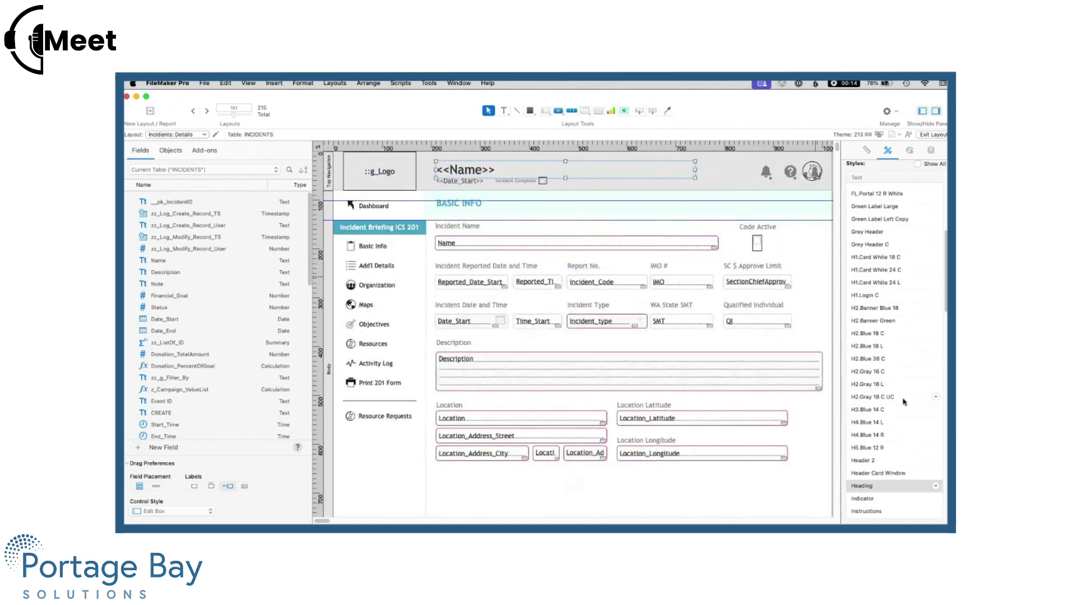
scroll(903, 401, "down", 3)
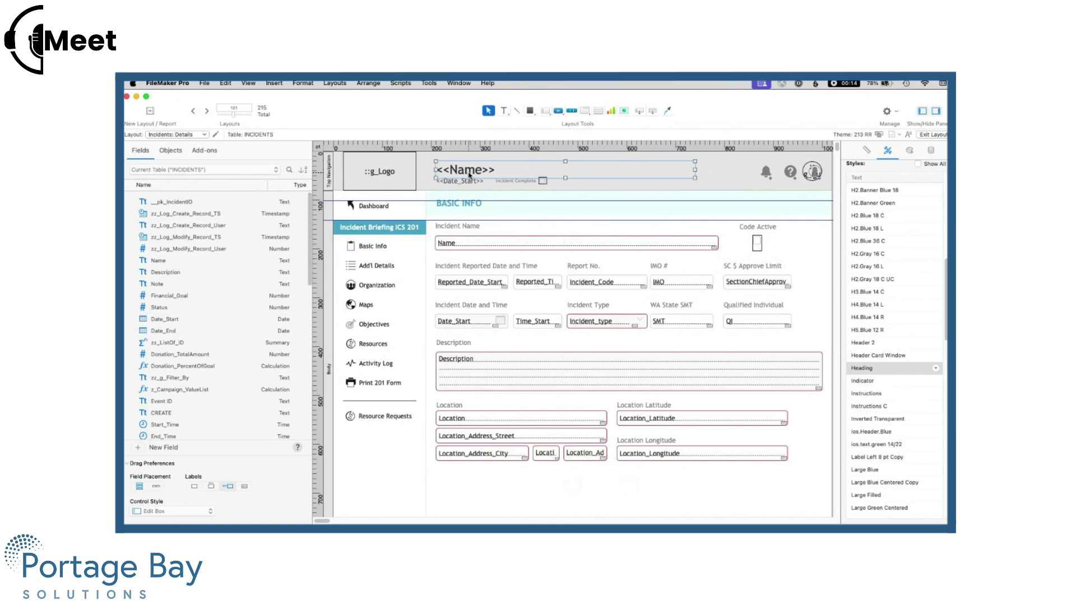
scroll(877, 315, "up", 5)
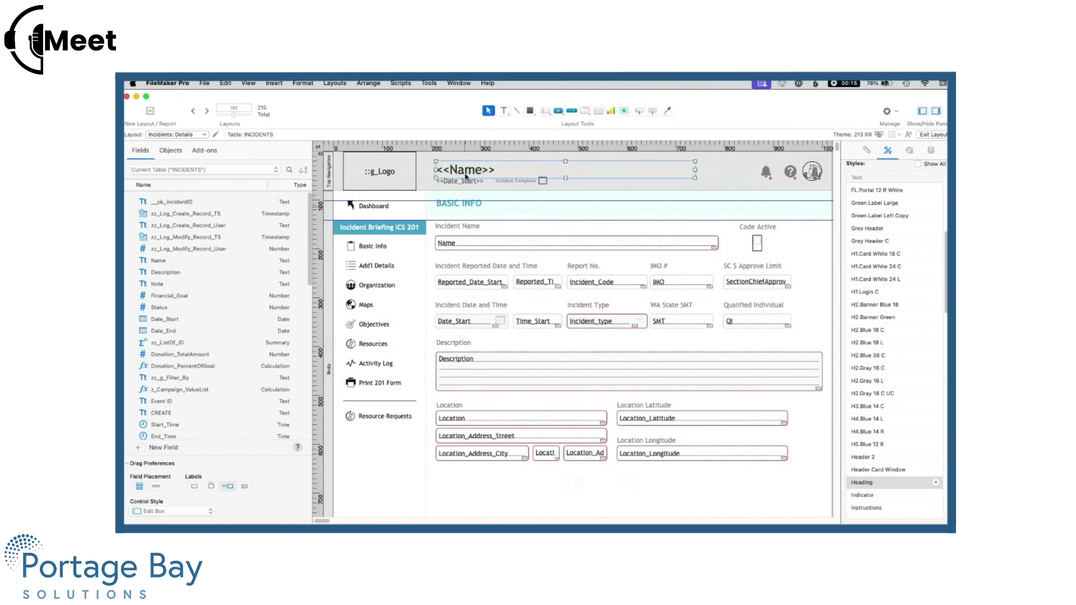
Examine the header Name text's font, padding and paragraph formatting, and return to its list of styles
left_click(909, 150)
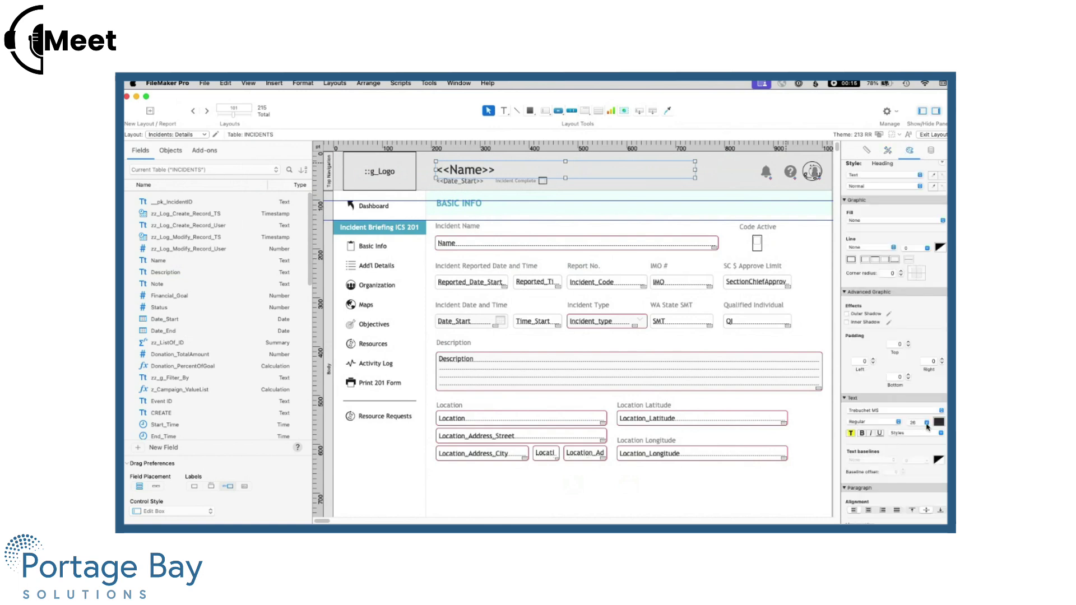
scroll(863, 437, "down", 3)
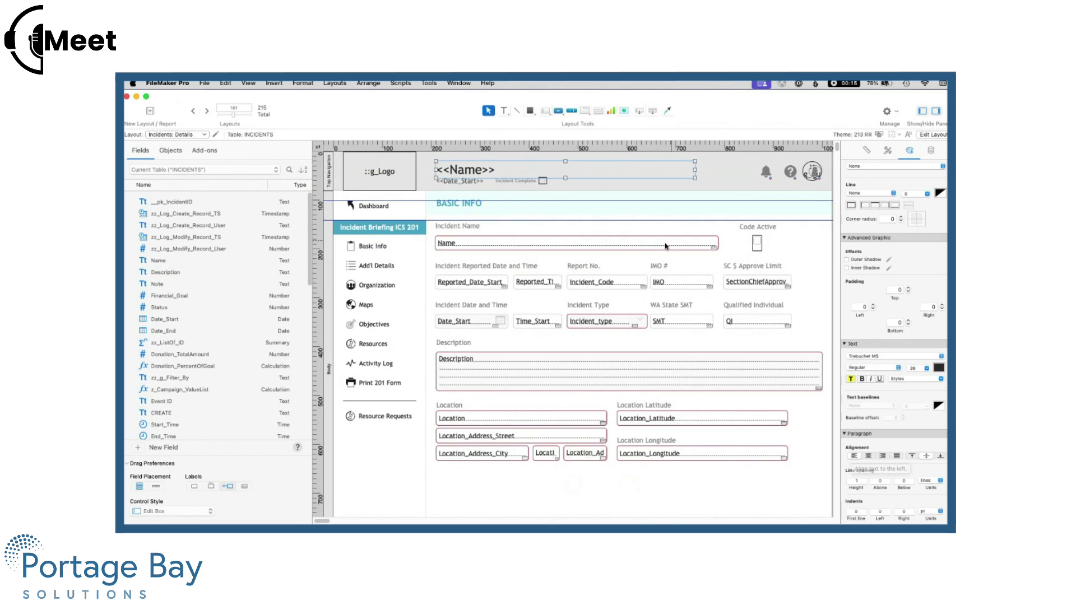
left_click(887, 151)
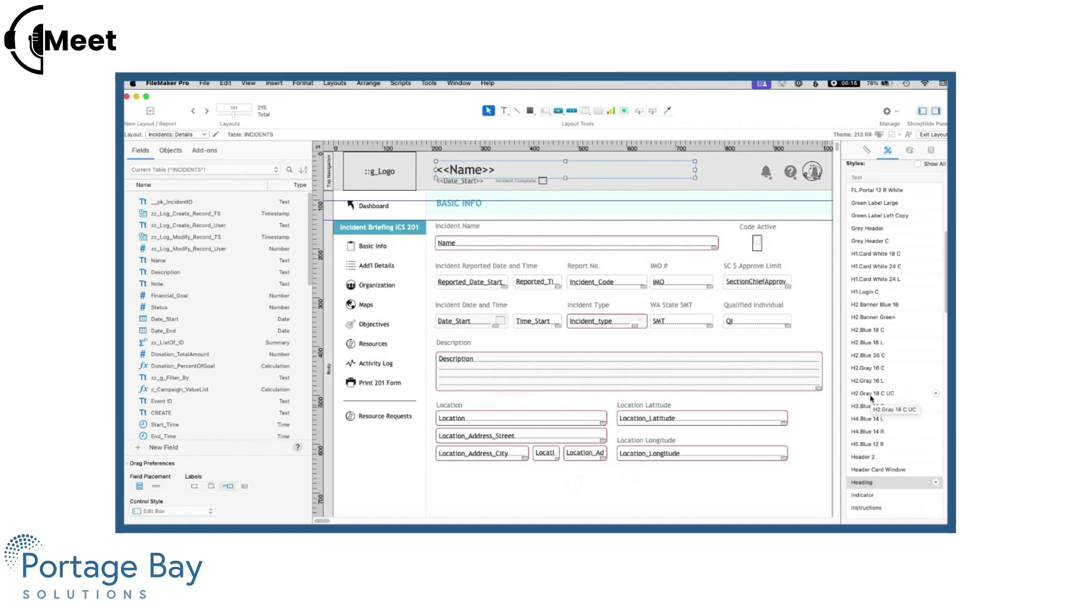
Review the naming of the paragraph, caption, instructions, progress label and warning text styles in the theme
scroll(871, 398, "down", 3)
scroll(871, 398, "down", 3)
scroll(871, 398, "down", 6)
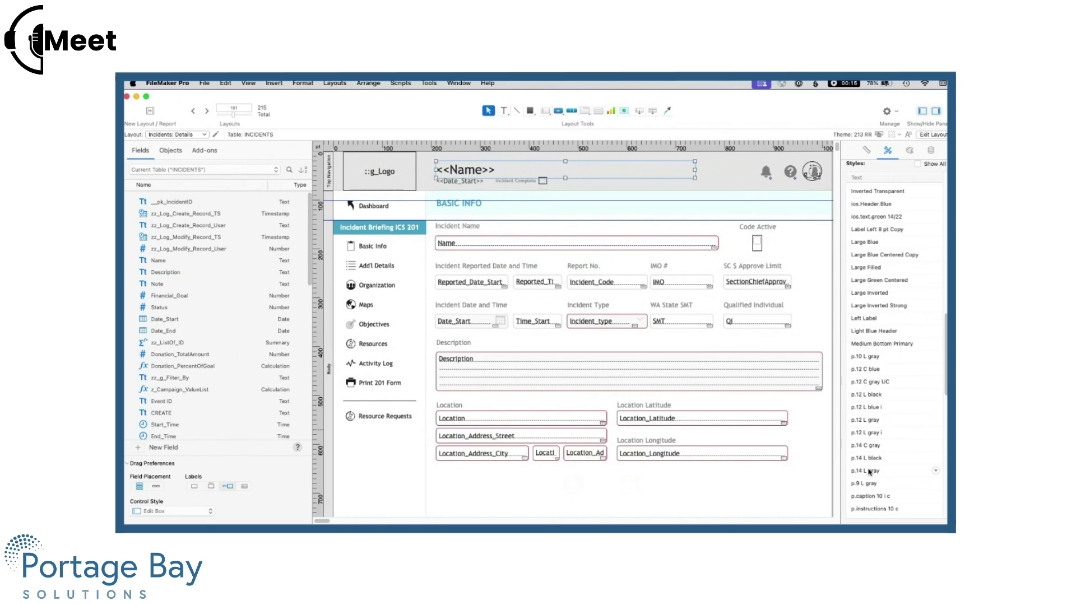
scroll(870, 472, "down", 4)
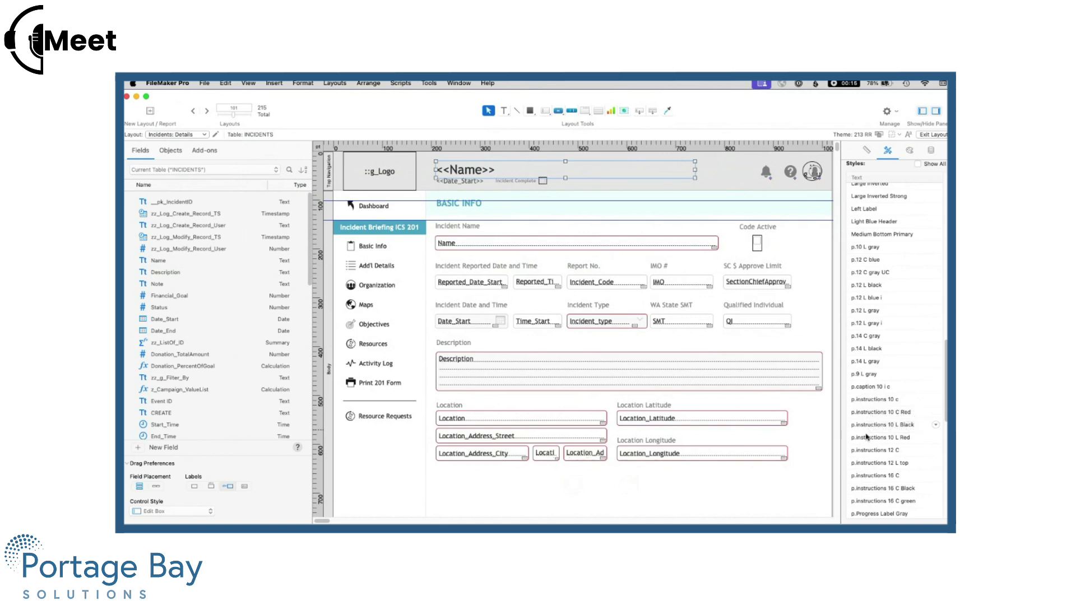
scroll(866, 461, "down", 1)
scroll(867, 461, "down", 3)
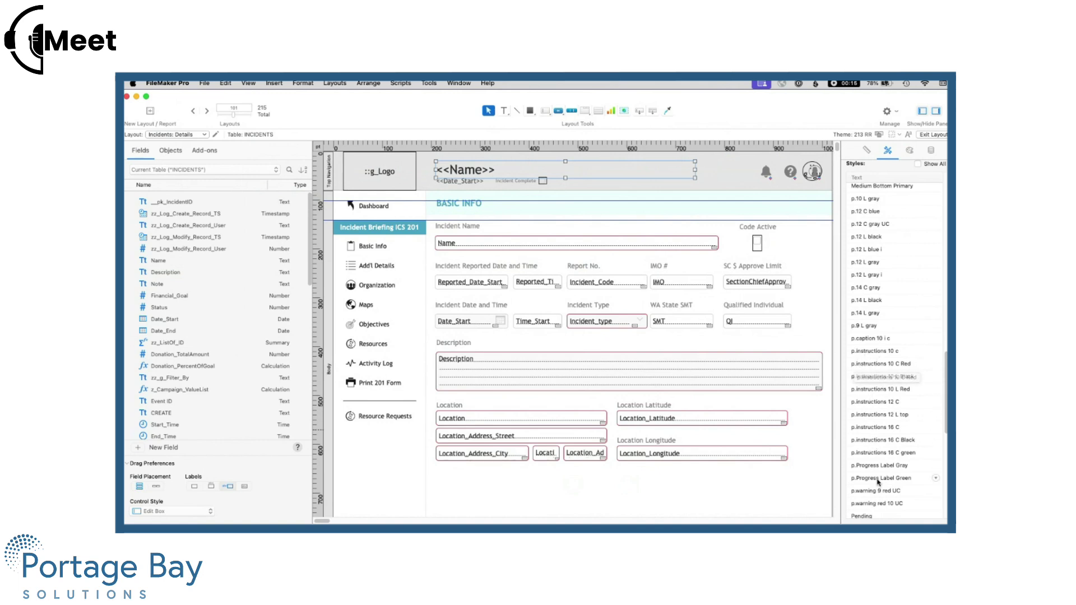
scroll(859, 462, "down", 3)
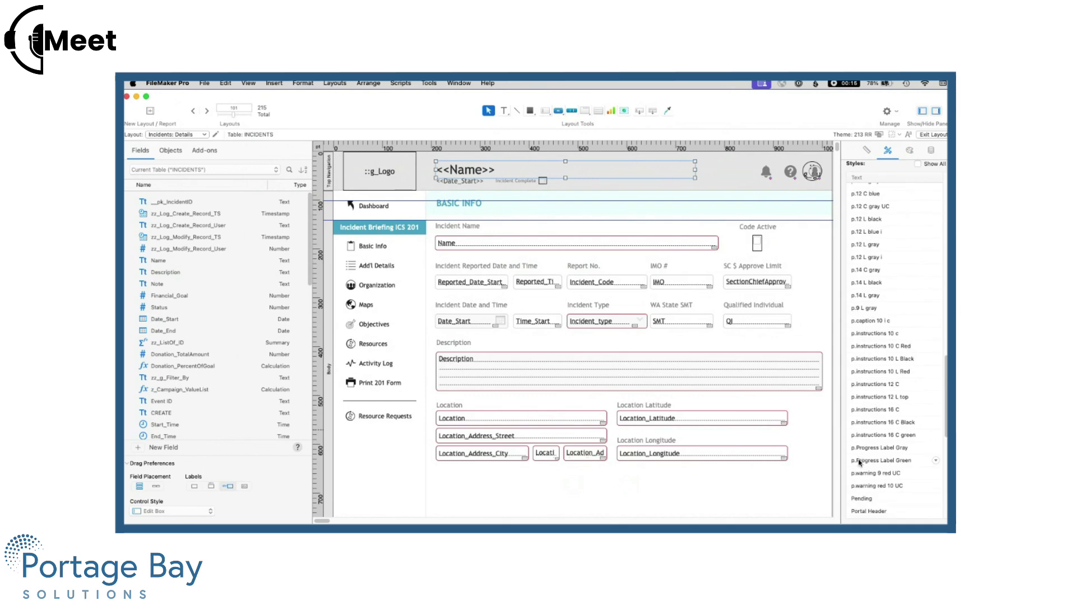
scroll(854, 468, "up", 5)
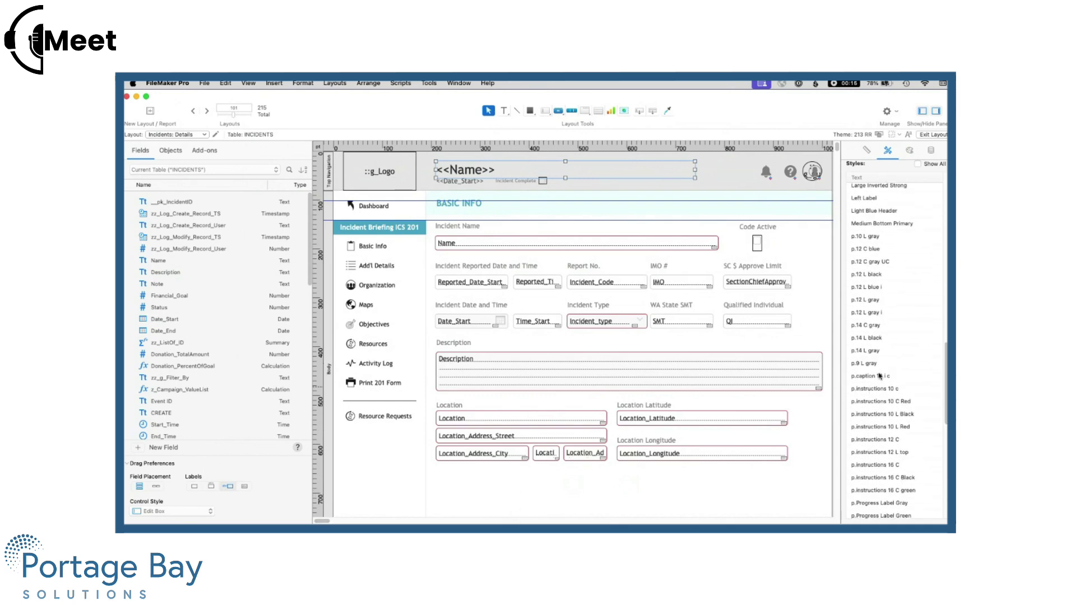
Examine the button bar styles available for the side navigation that runs from Basic Info to Print 201 Form
left_click(358, 325)
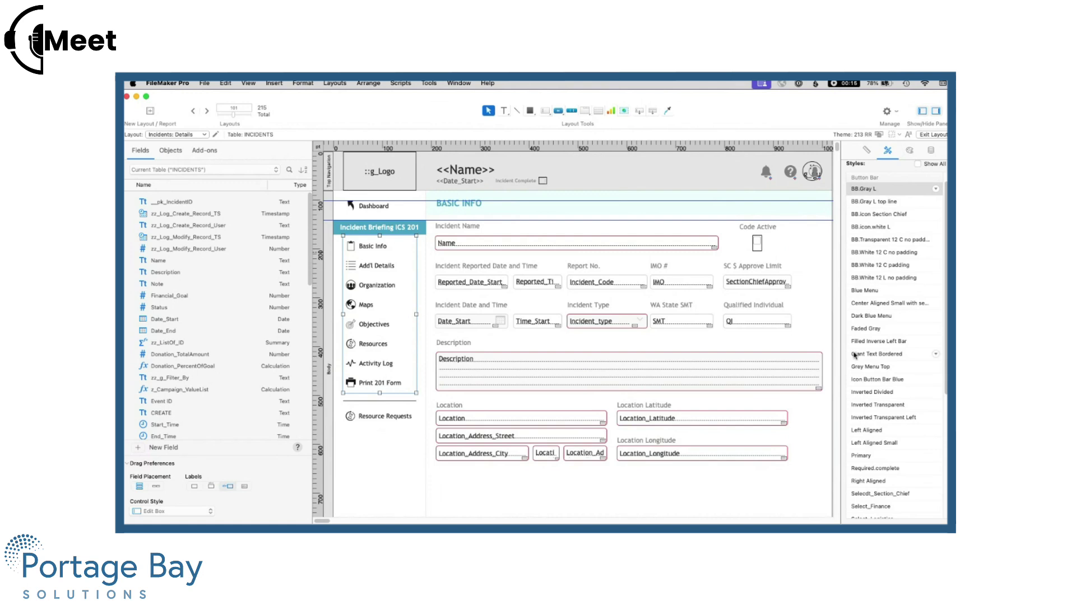
scroll(853, 355, "up", 1)
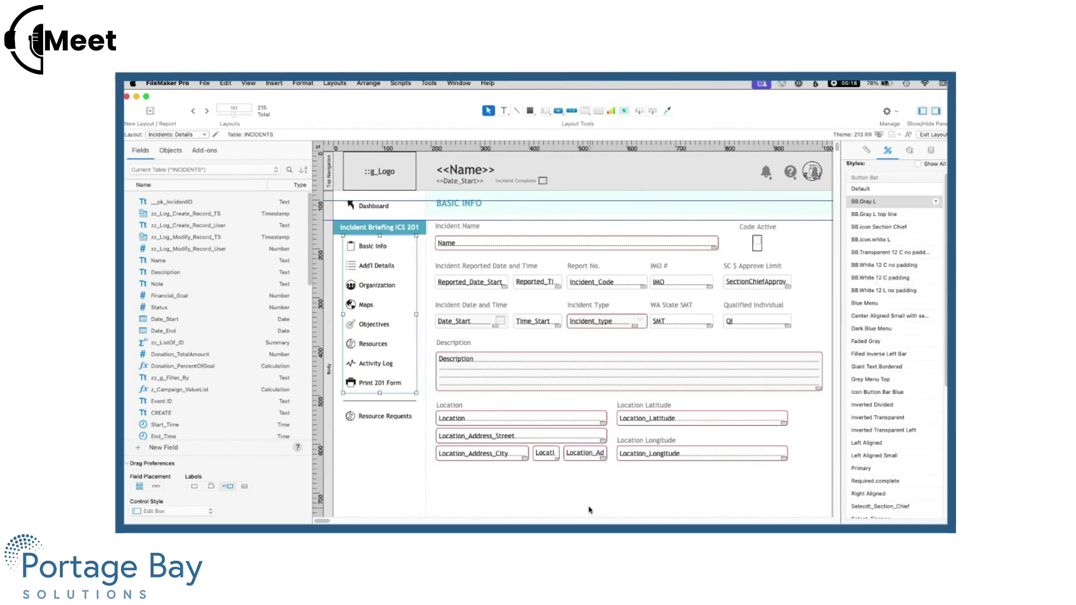
Examine the styles of the slide control, the Incident Name field and the Incident Reported Date and Time label, including the label's formatting
left_click(568, 504)
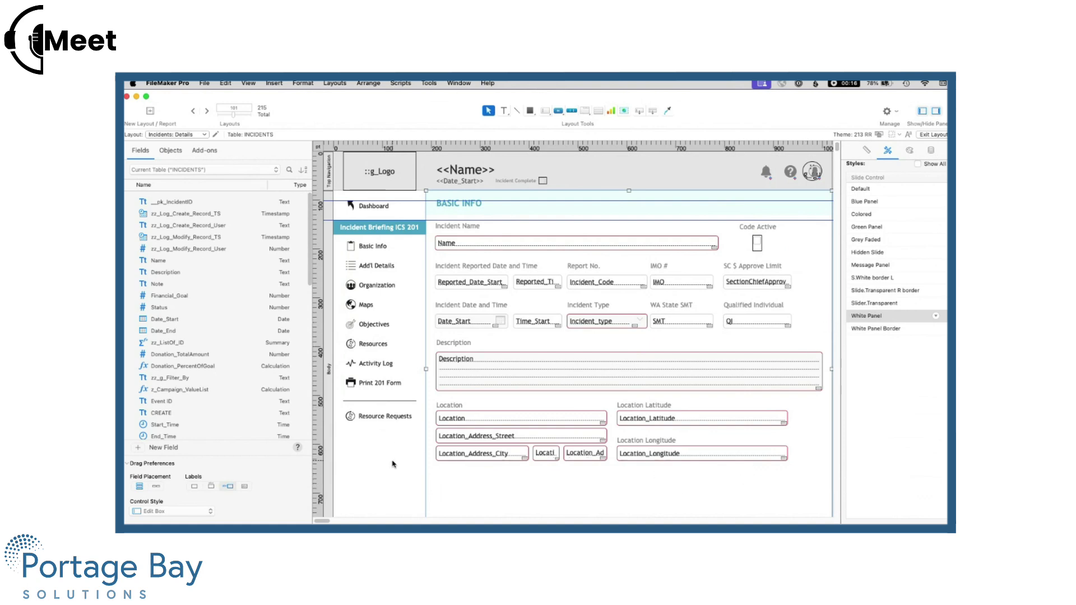
left_click(554, 245)
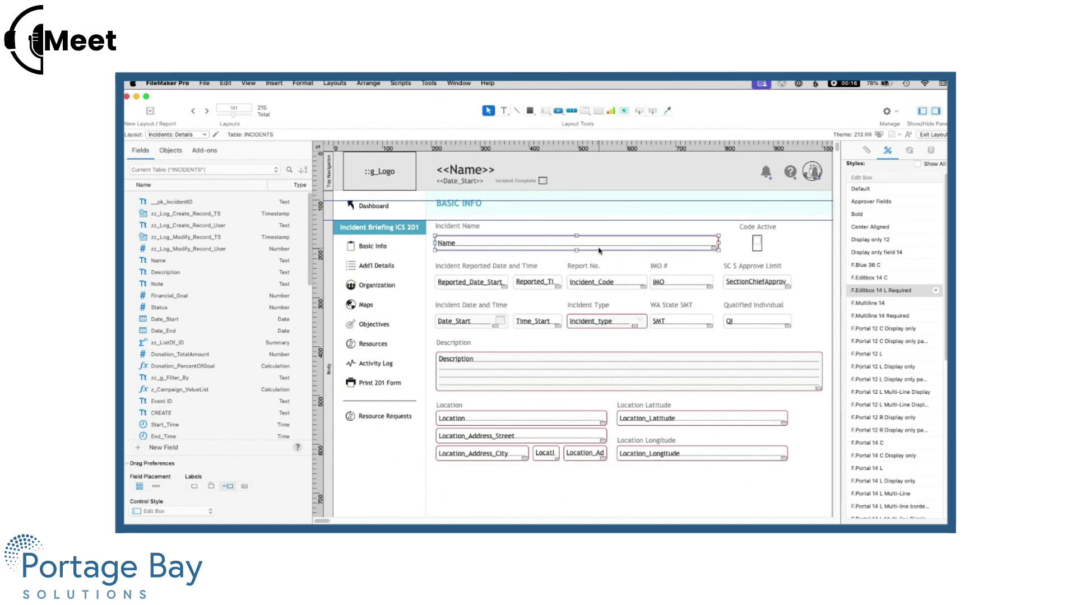
left_click(474, 266)
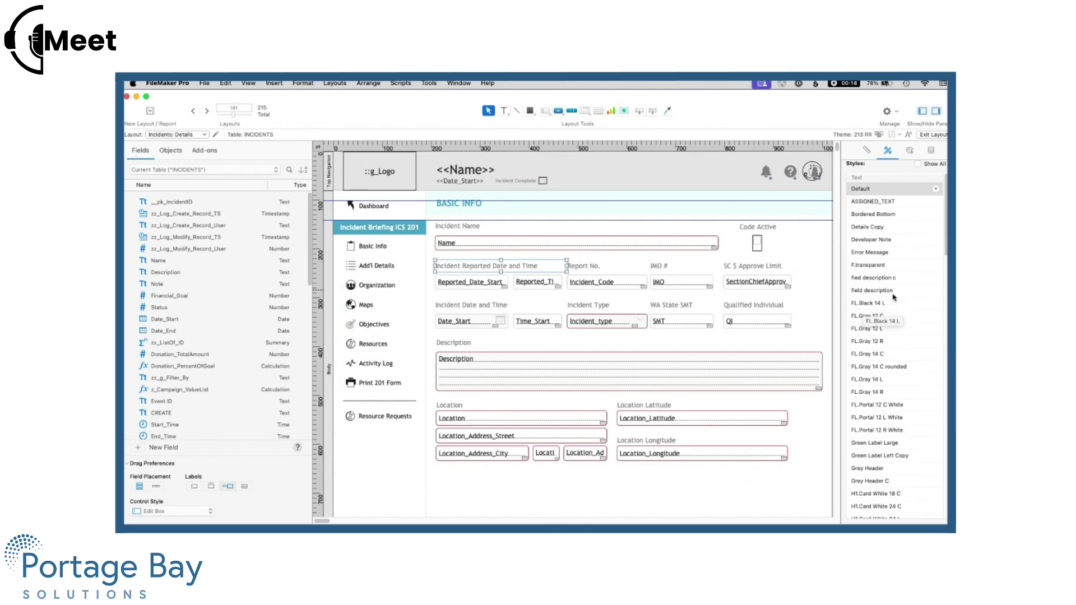
left_click(910, 150)
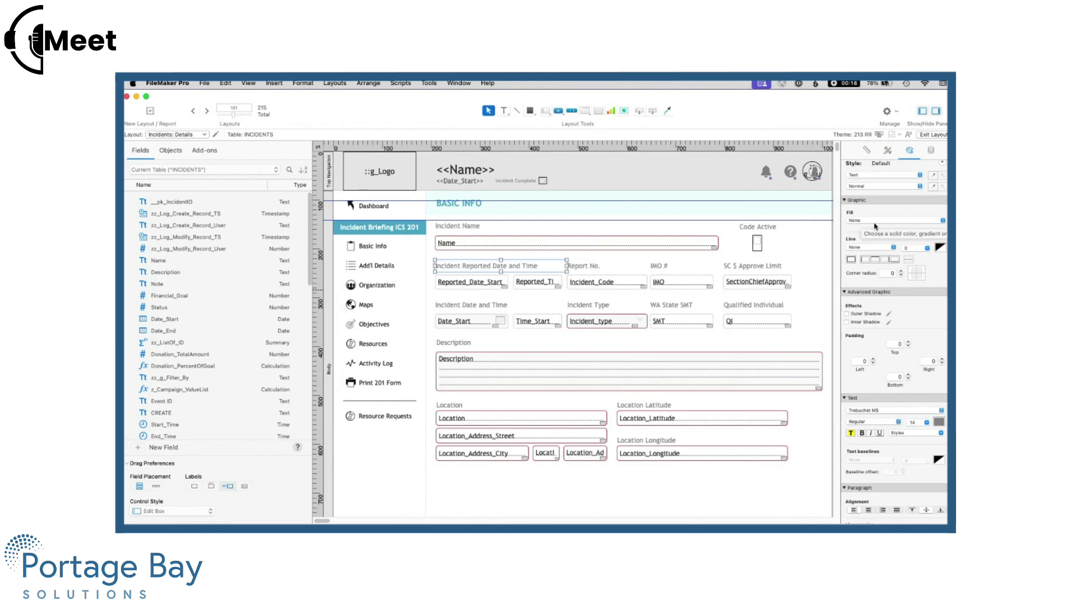
left_click(887, 150)
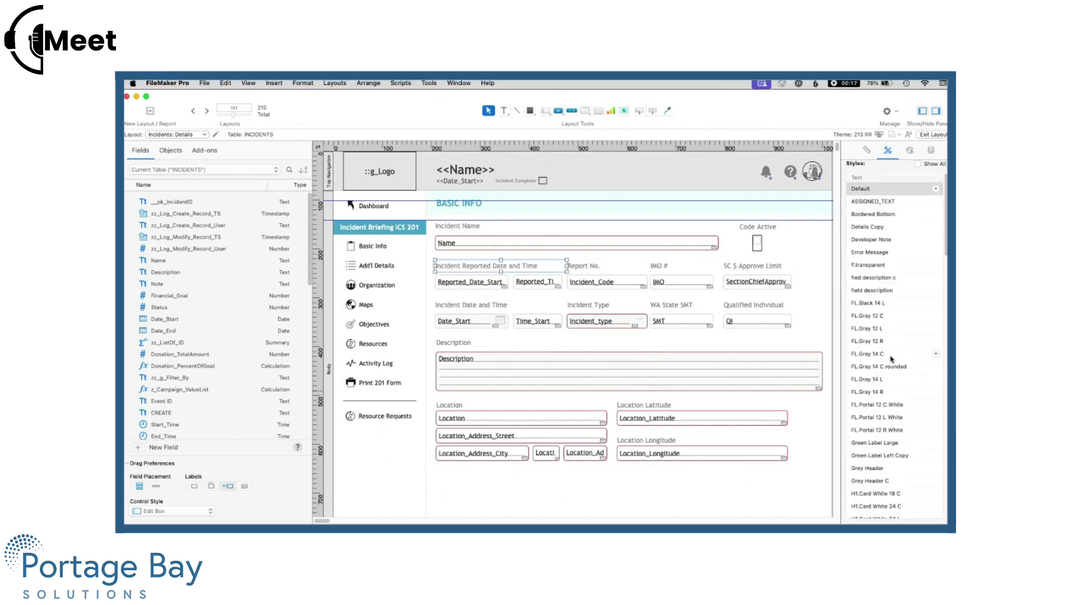
Compare the styles of the QI field and its Qualified Individual label, and check the label's text formatting
left_click(760, 322)
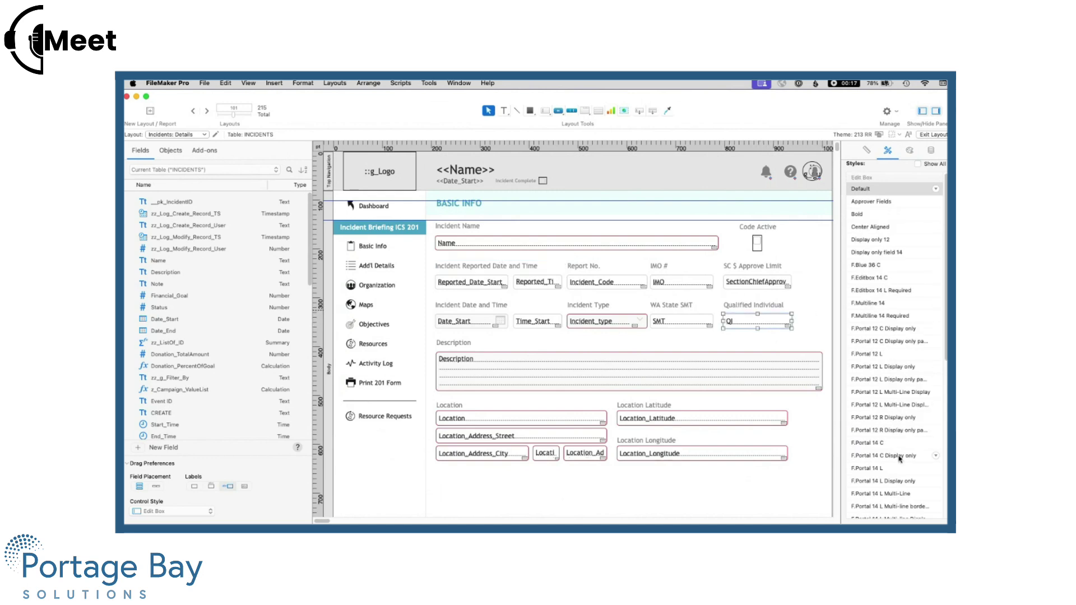
left_click(734, 308)
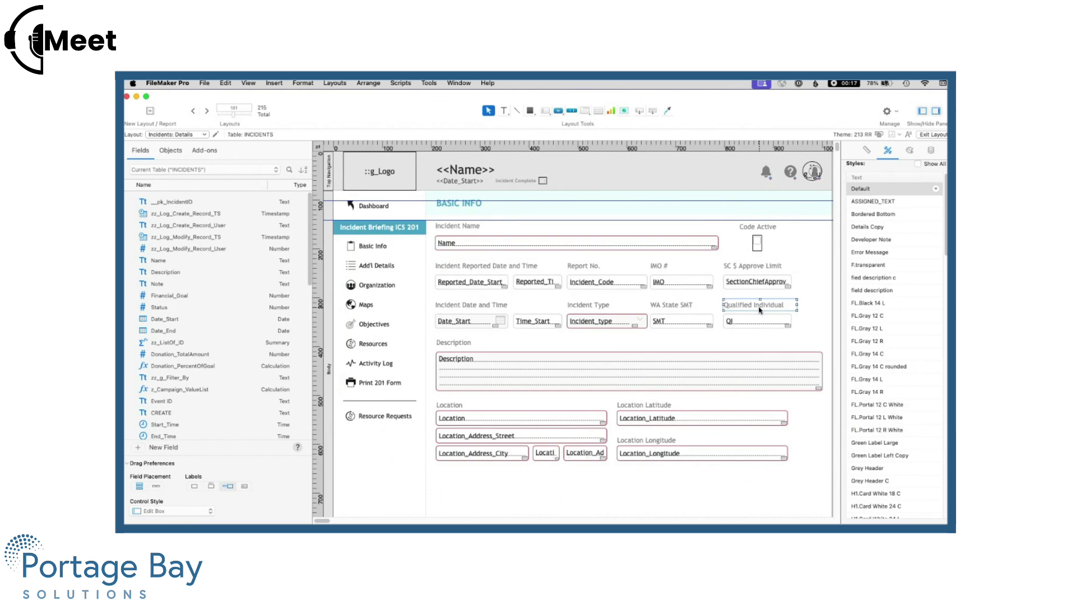
left_click(910, 152)
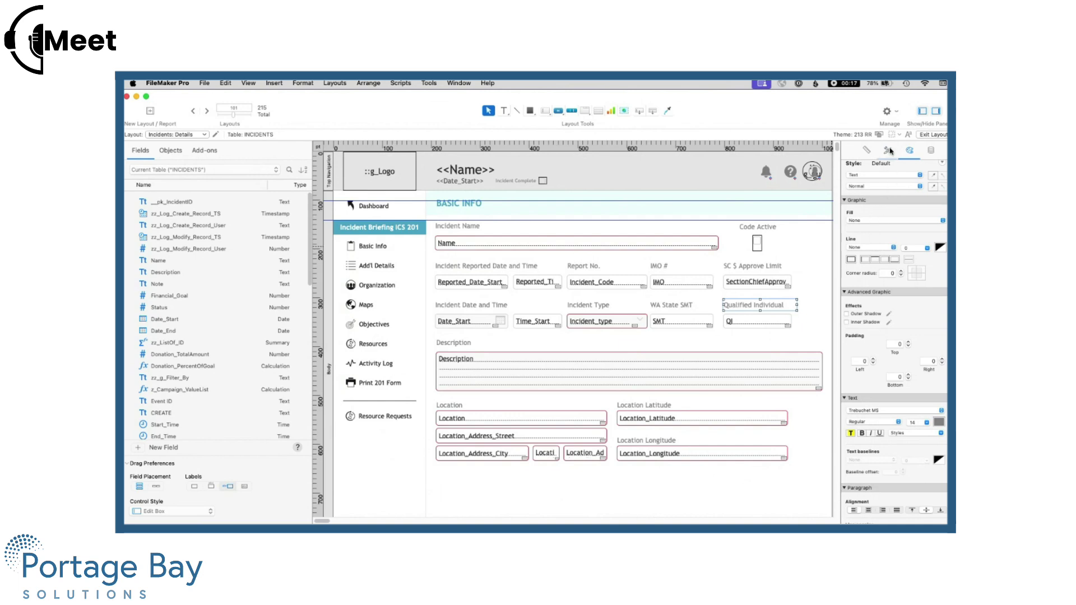
left_click(889, 151)
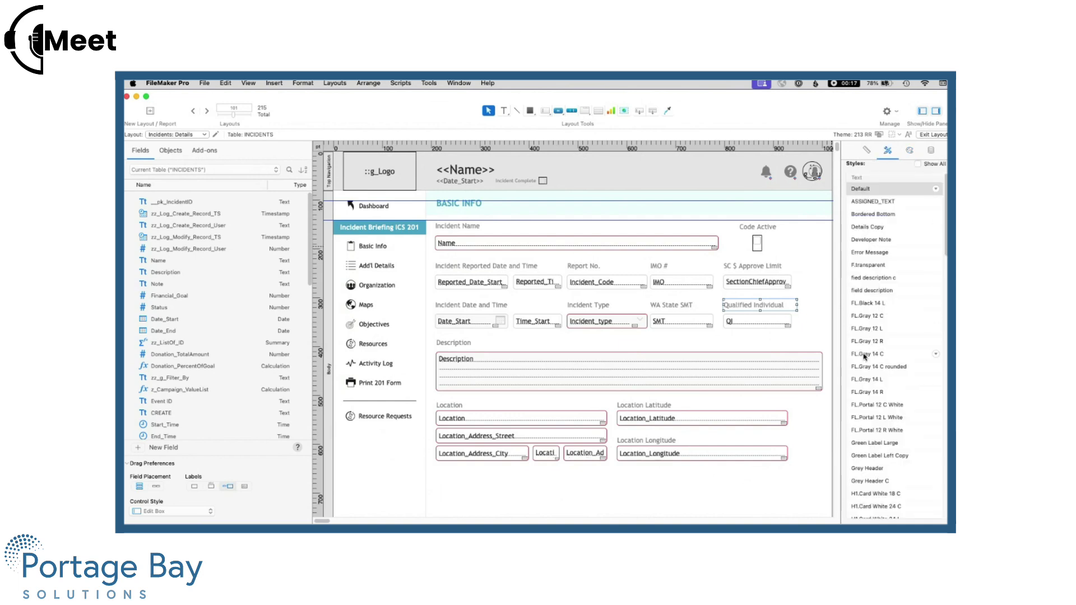
Try the FL.Gray 14 C style on the Qualified Individual label, and restore its Default style
left_click(864, 355)
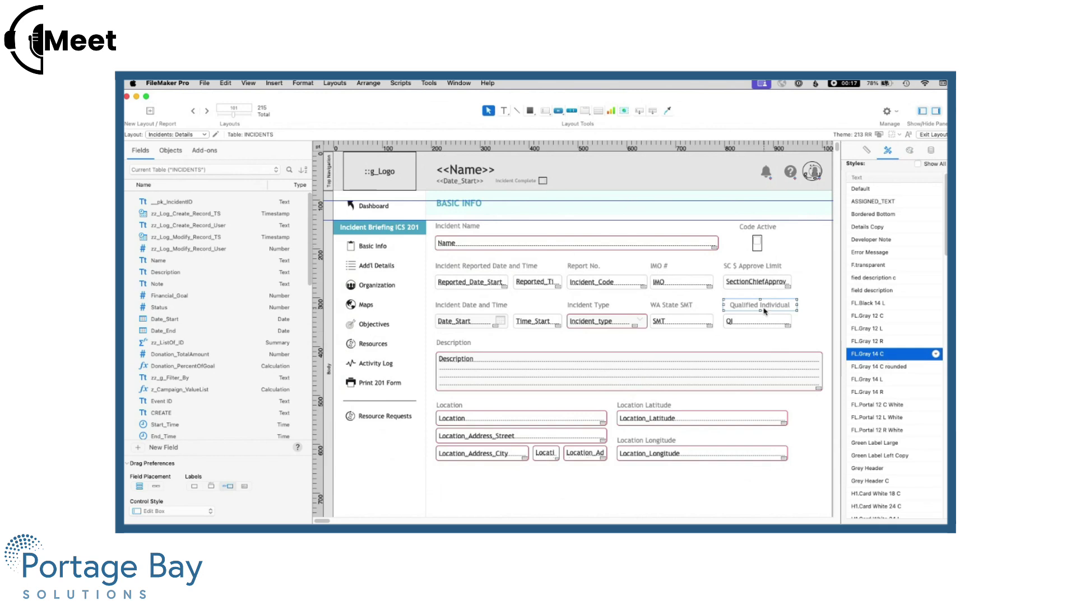
left_click(864, 191)
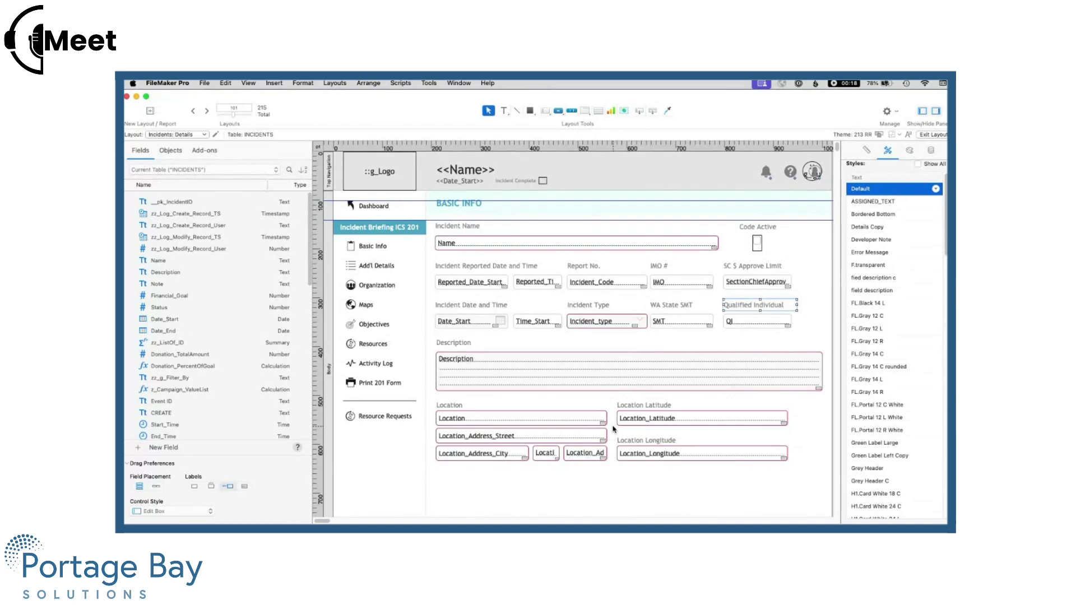
Review the full list of text styles available for the Location label, from the field labels to the small titles
left_click(456, 406)
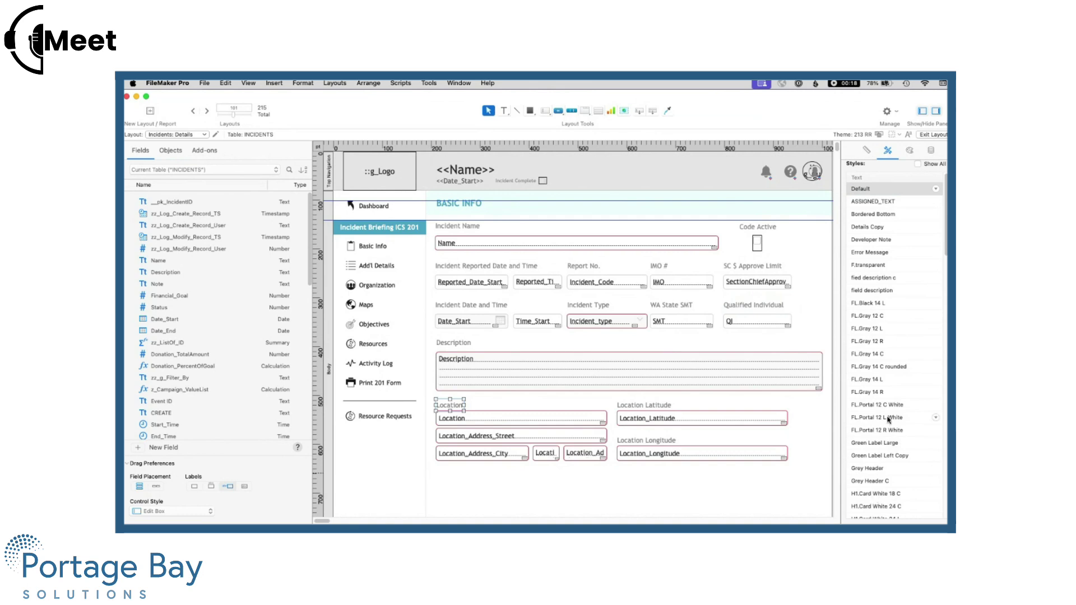
scroll(874, 417, "down", 3)
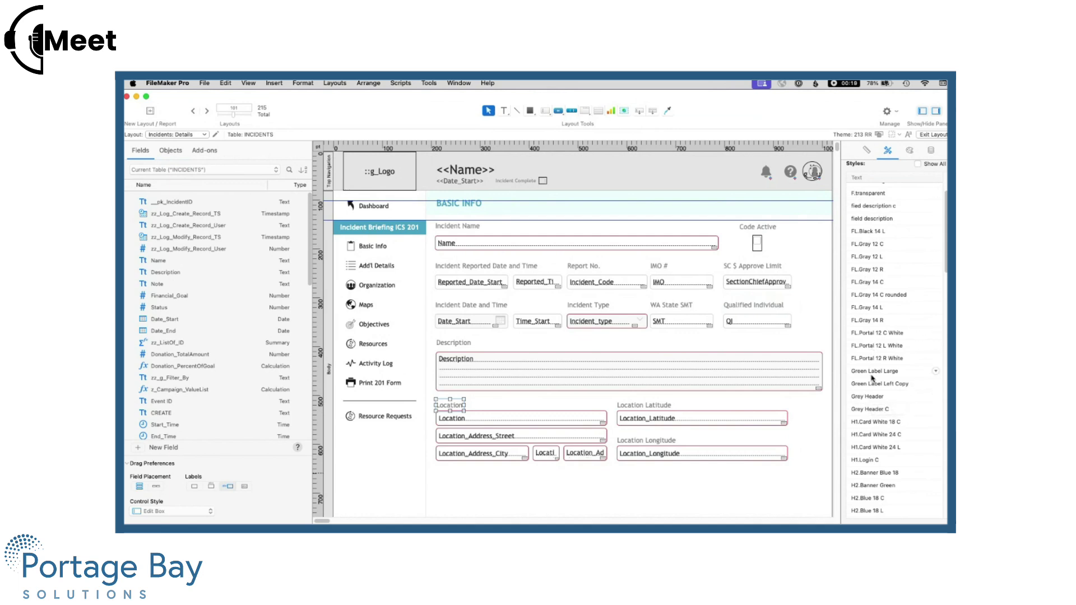
scroll(872, 378, "down", 20)
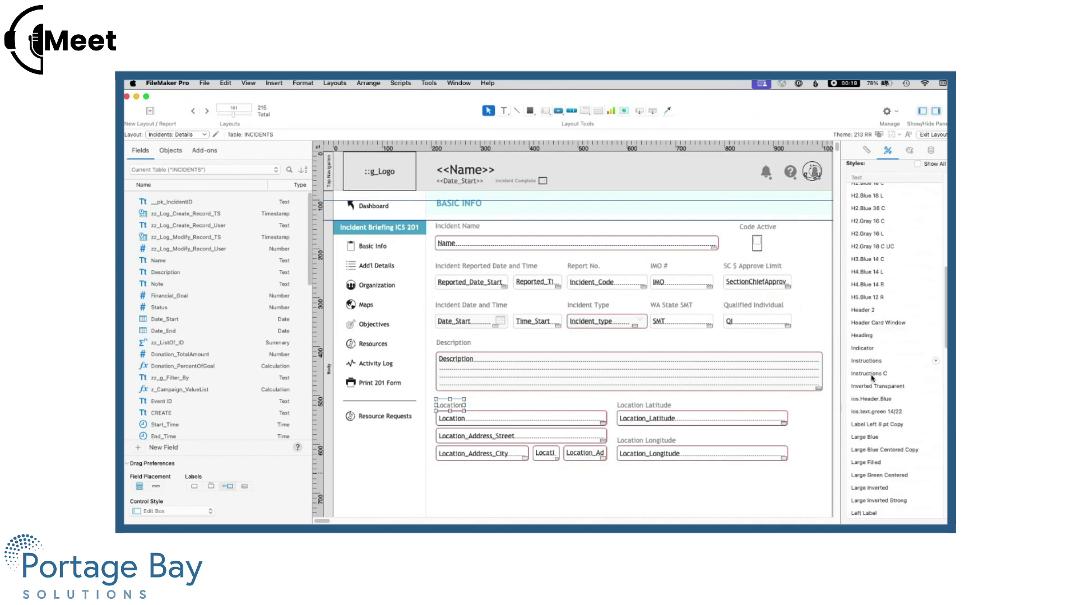
scroll(872, 379, "down", 5)
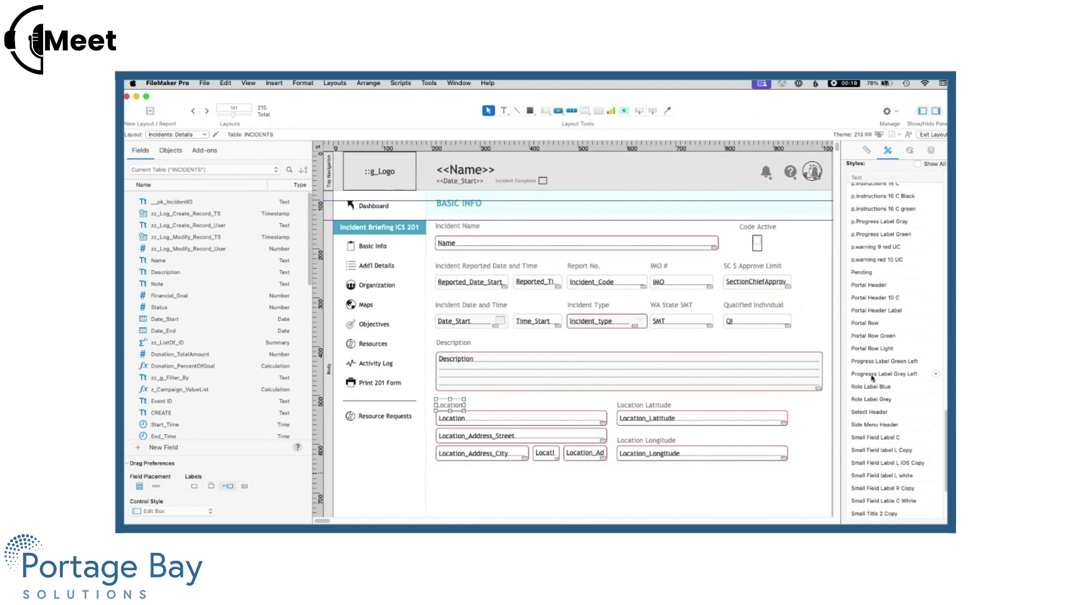
scroll(871, 379, "down", 4)
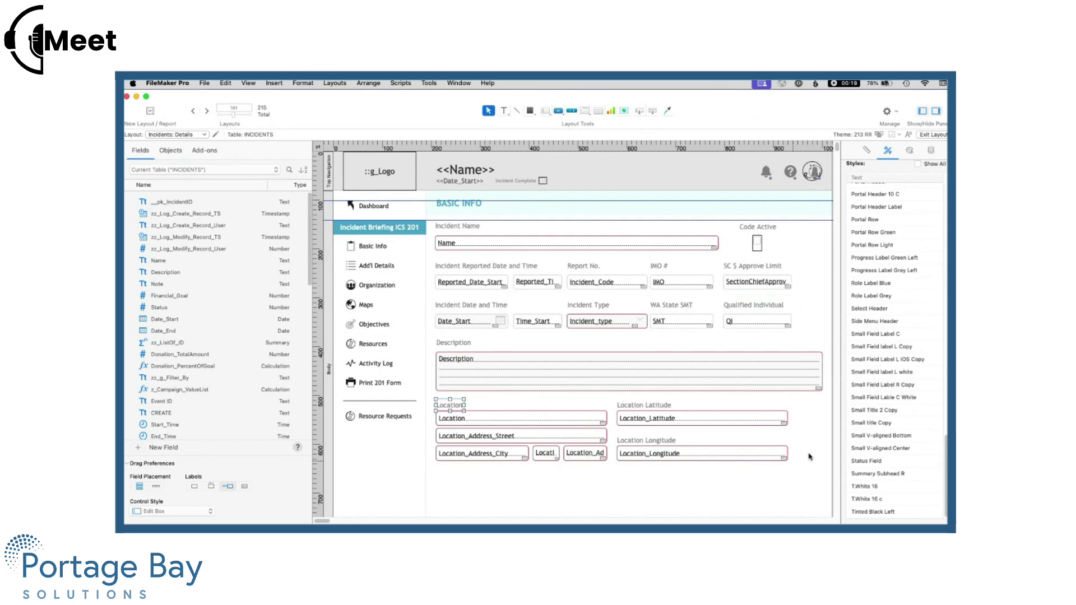
Check the setup and styles of the main slide control, and return to the styles of the Qualified Individual label
double_click(520, 496)
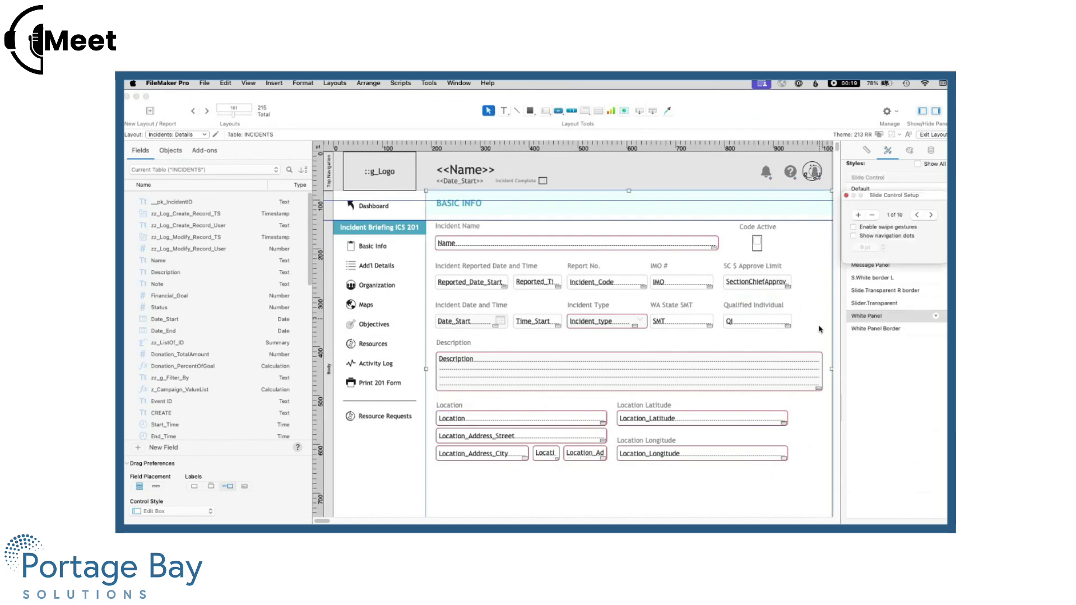
left_click(434, 473)
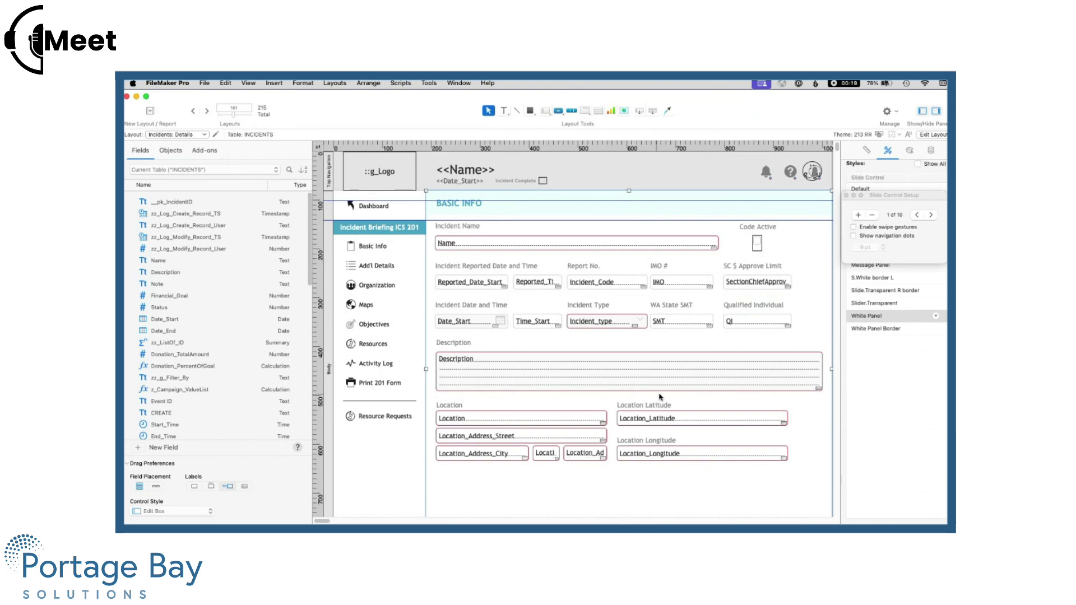
left_click(755, 307)
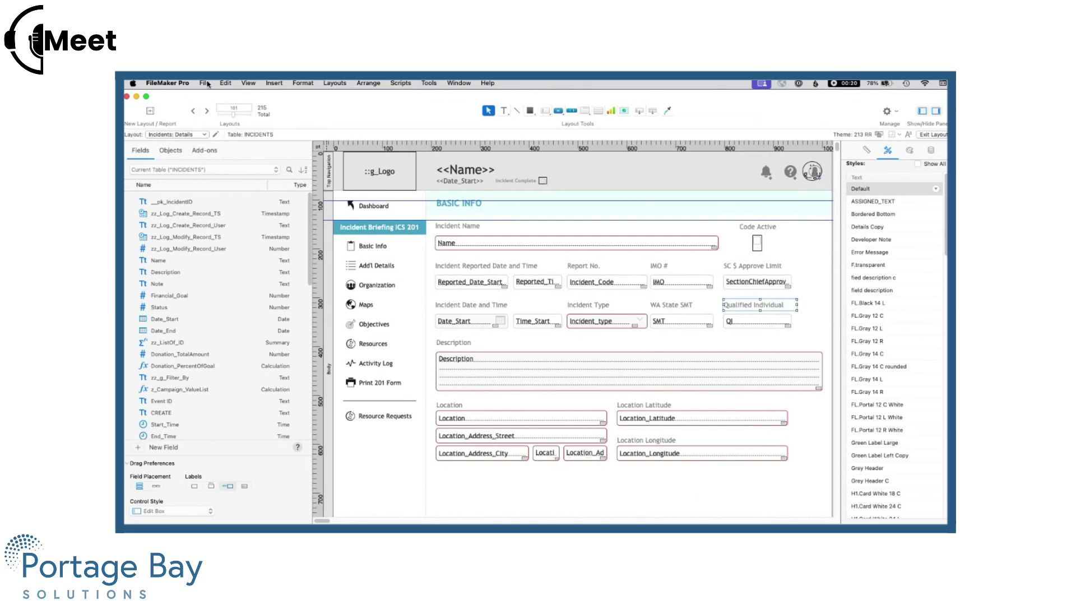
Switch to the PBS Demo Theme file and view its Overview page
left_click(205, 83)
mouse_move(236, 83)
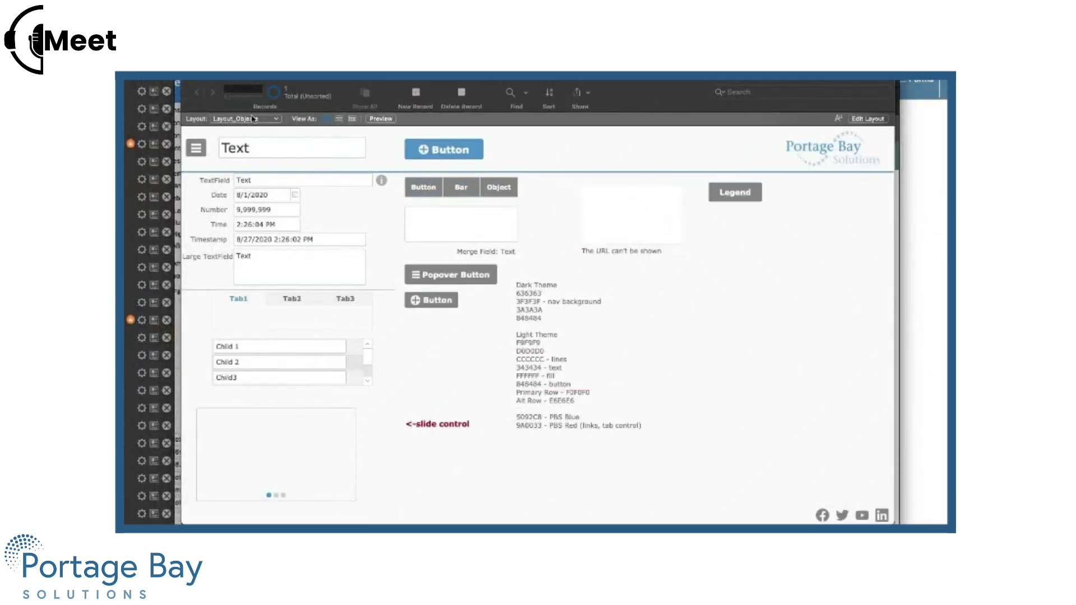
left_click(205, 143)
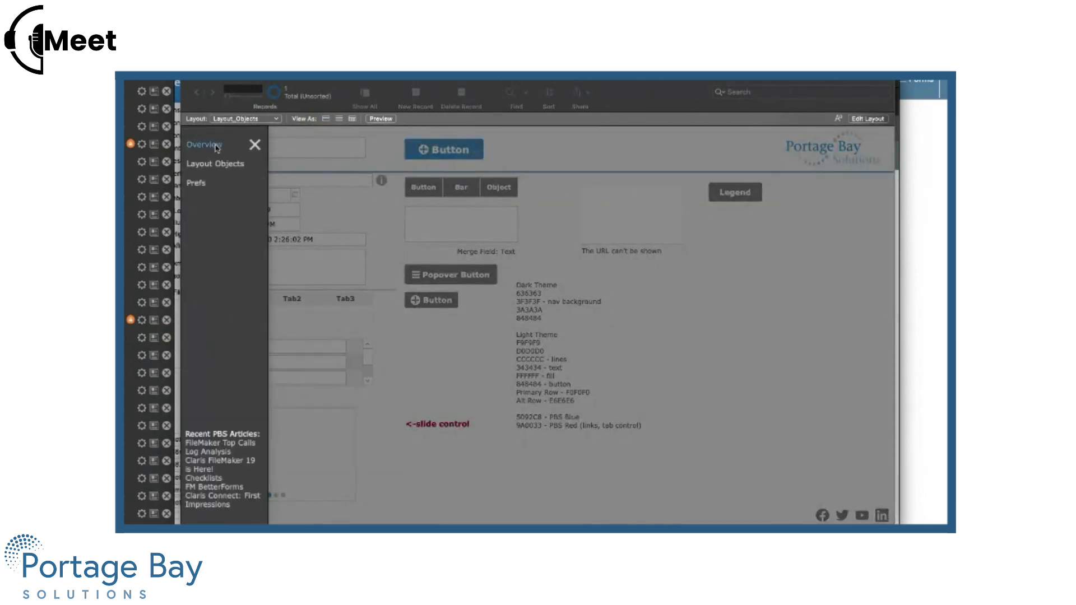
left_click(202, 146)
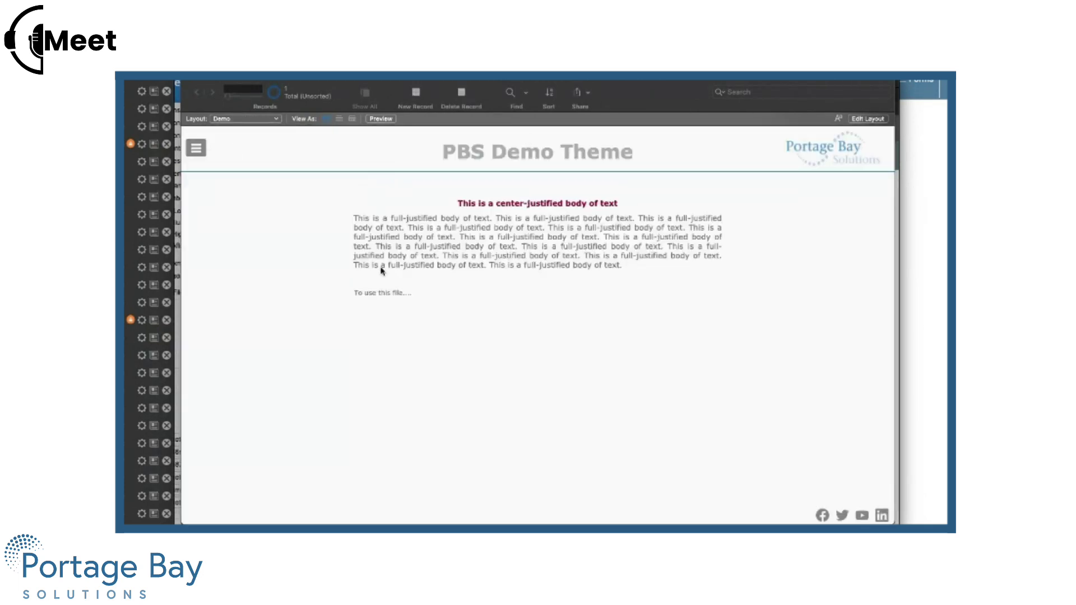
Go to the demo theme's Layout Objects page and show the legend explaining the style naming convention
left_click(201, 147)
left_click(205, 164)
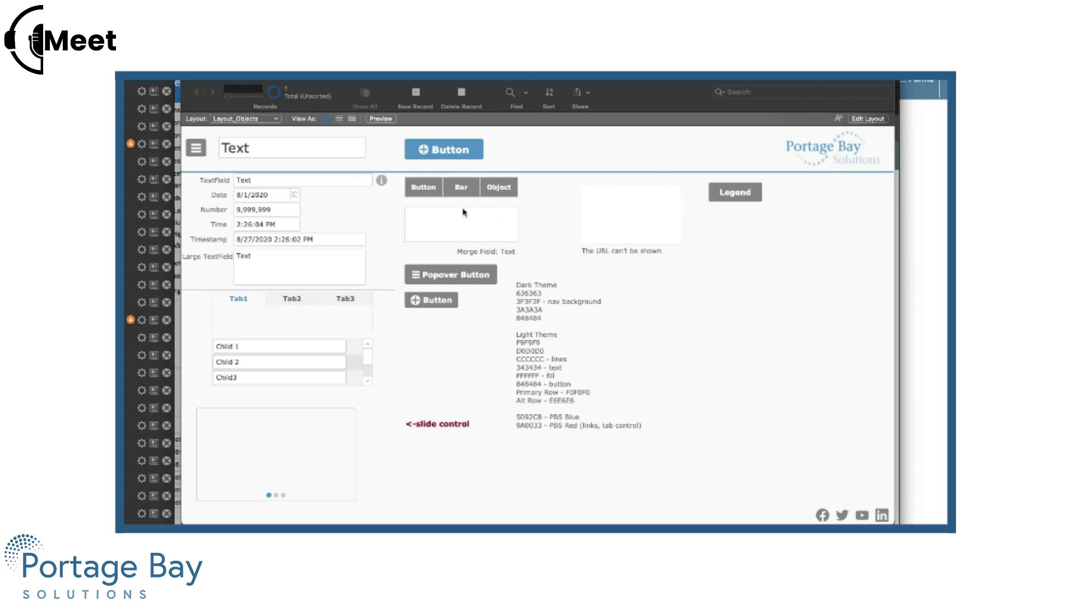
left_click(750, 200)
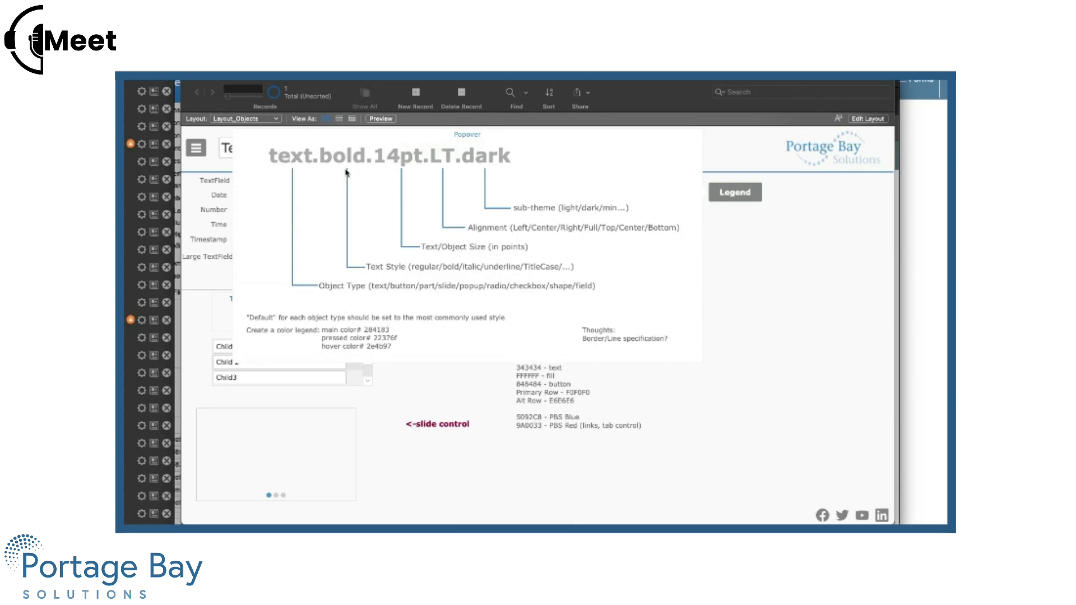